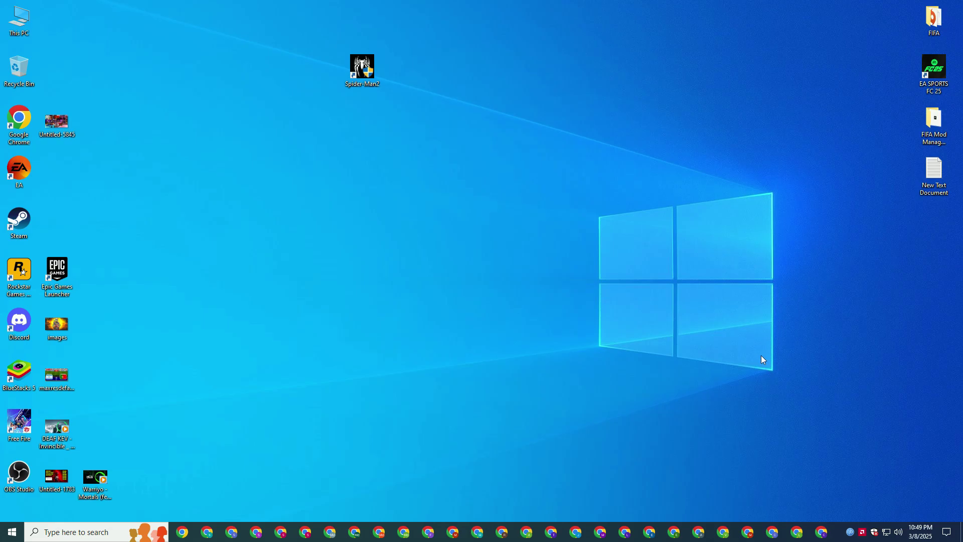
Open AMD Software, glance at the performance metrics, and check for driver updates in the system settings.
left_click(872, 530)
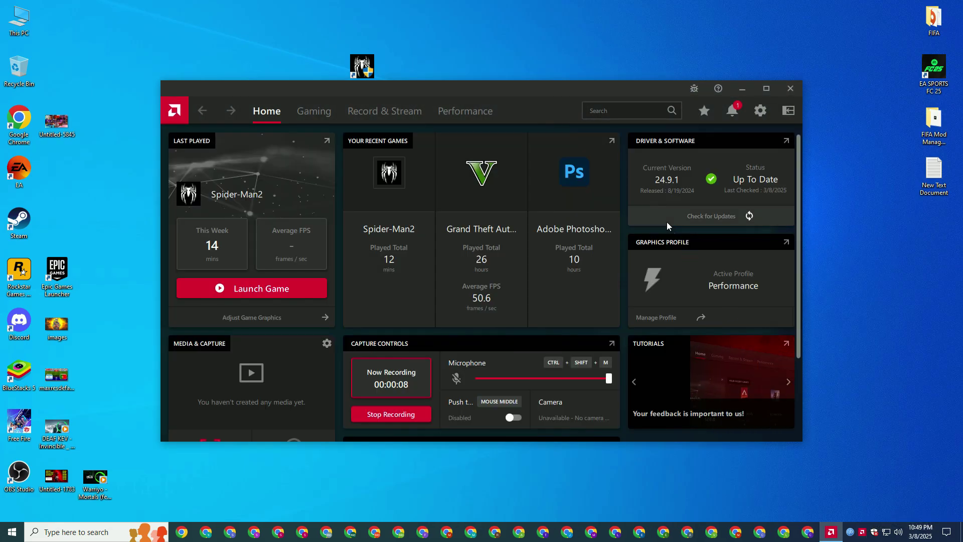
left_click(489, 111)
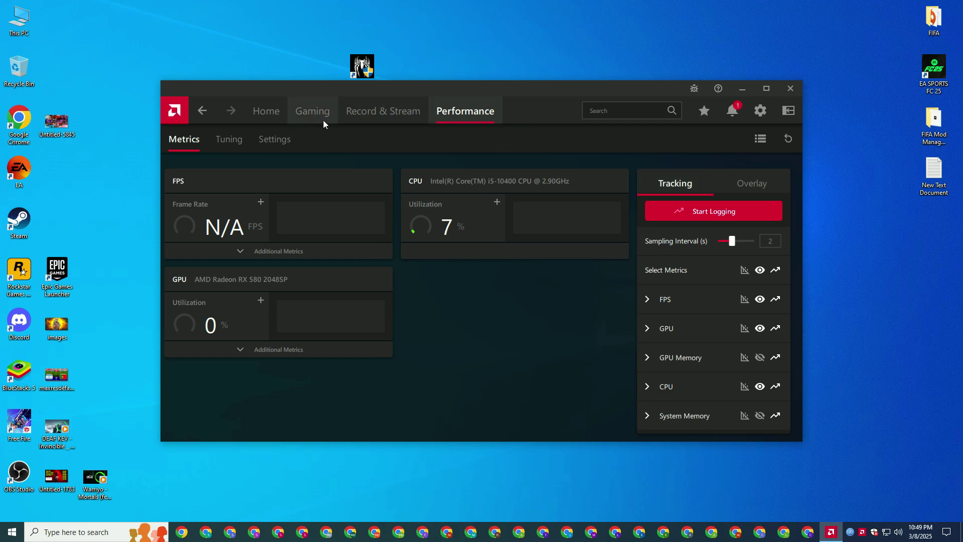
left_click(277, 113)
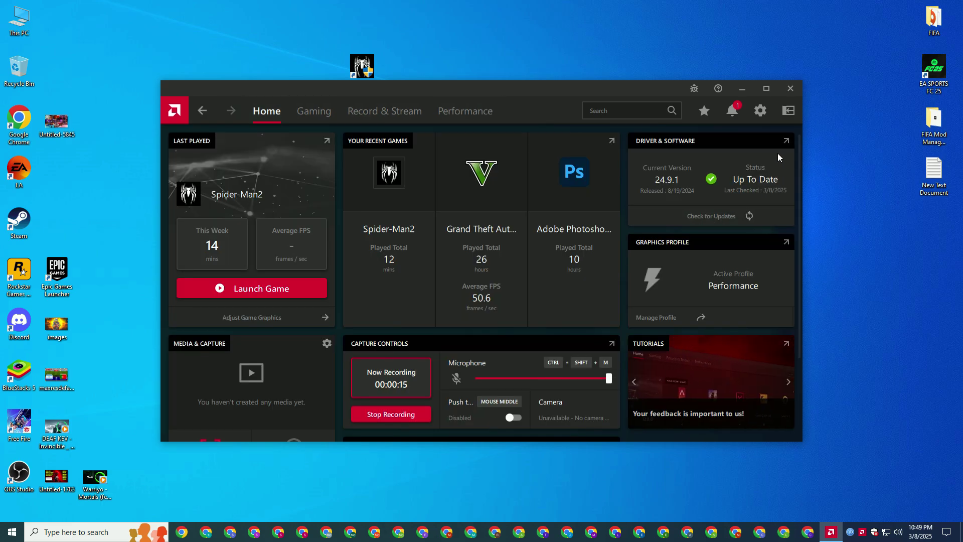
left_click(760, 111)
left_click(321, 286)
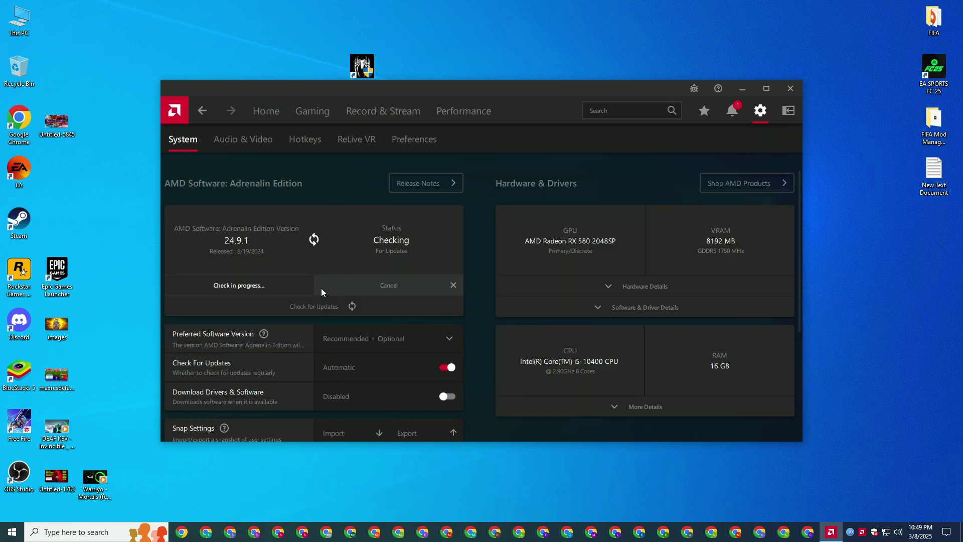
Switch the preferred software version to Recommended Only, set it back to Recommended + Optional, and check for updates again.
left_click(396, 316)
left_click(371, 347)
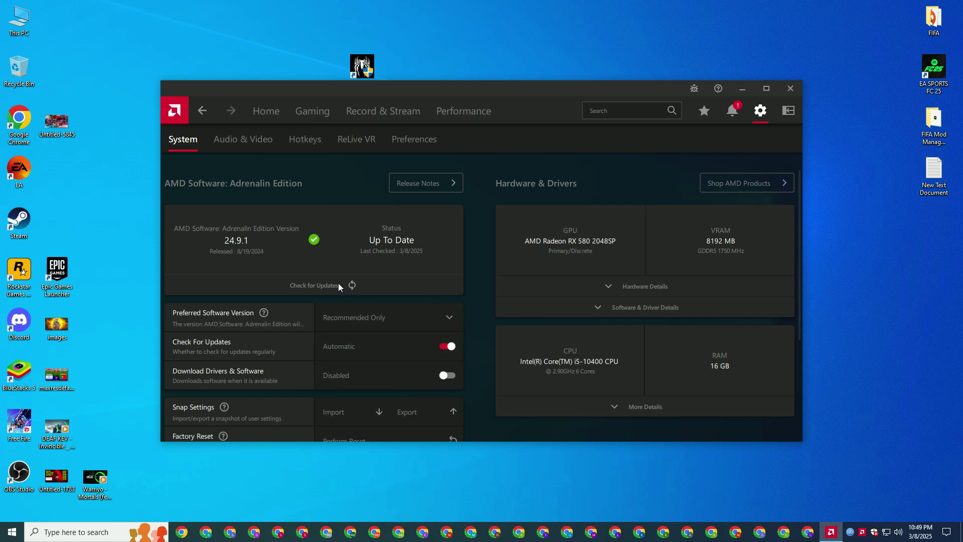
left_click(366, 315)
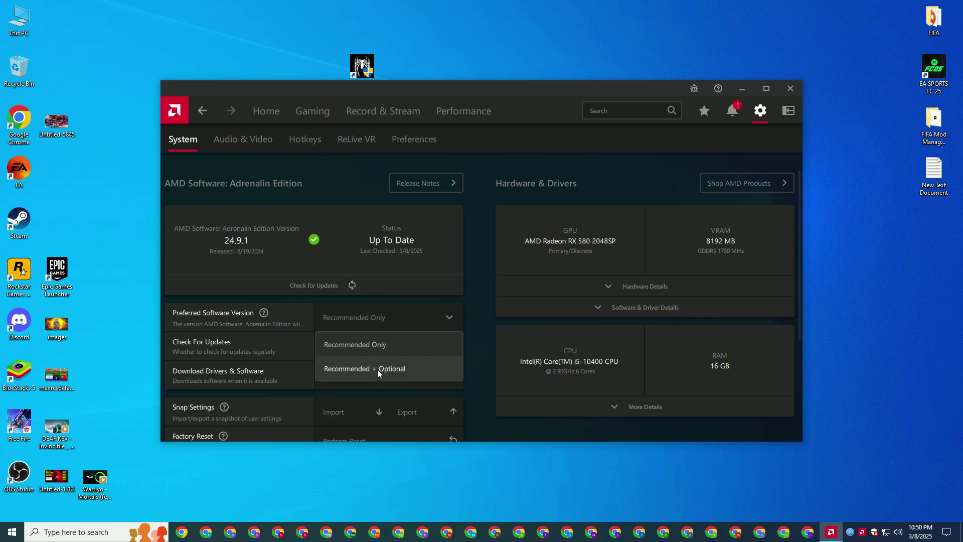
left_click(366, 367)
left_click(346, 284)
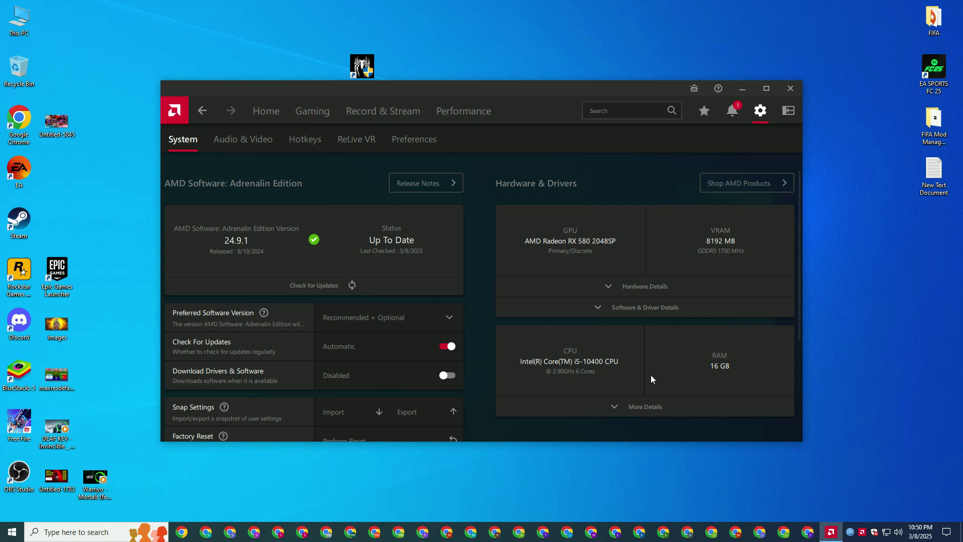
Expand and examine the GPU hardware details and the processor and RAM details.
left_click(608, 286)
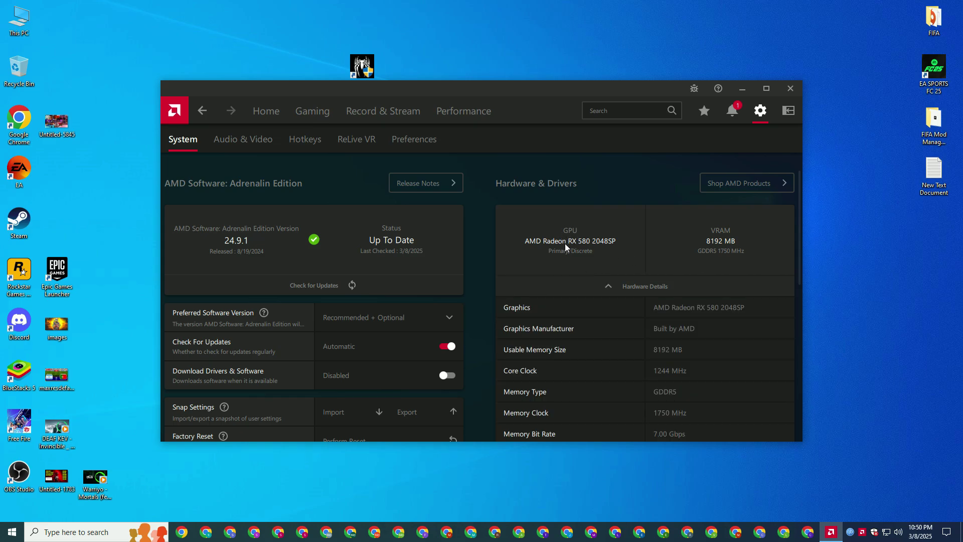
scroll(700, 263, "down", 10)
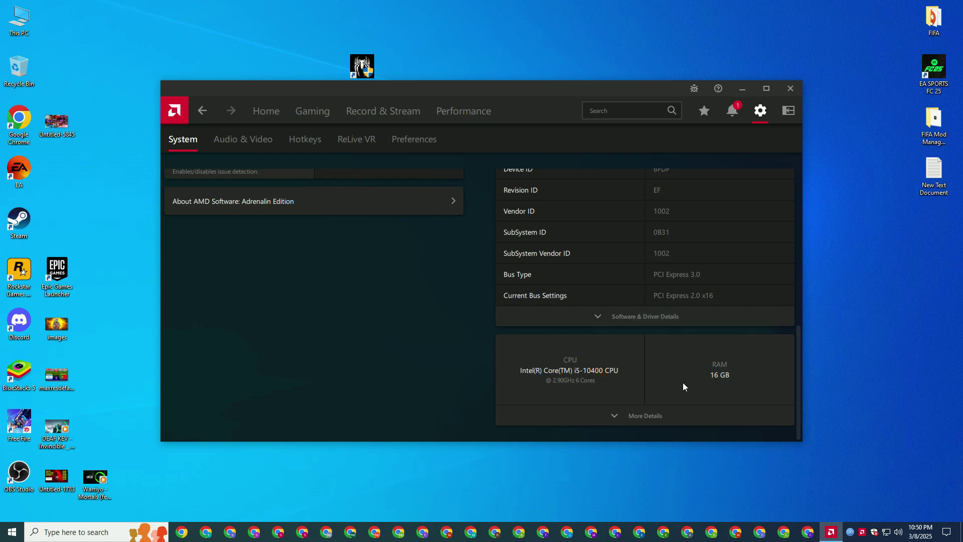
left_click(626, 415)
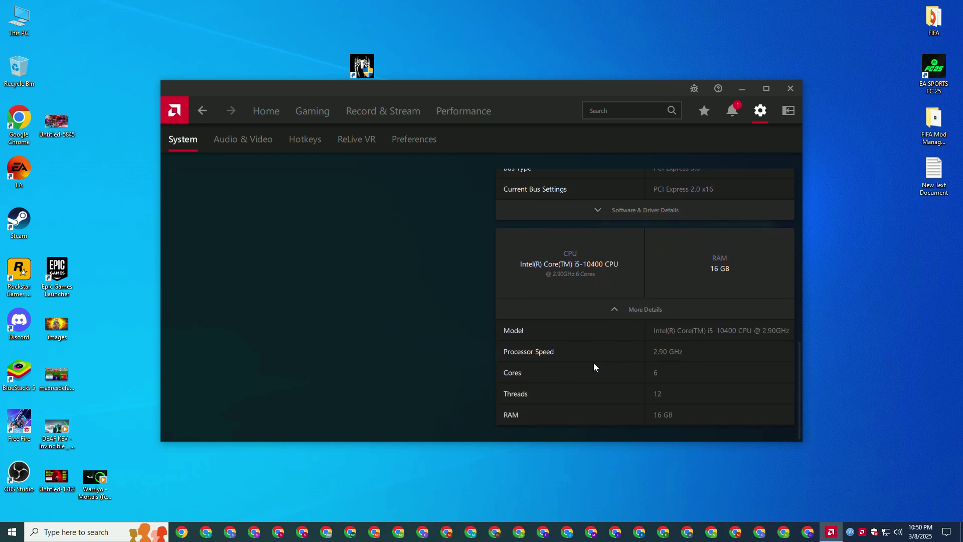
Add the Spider-Man2 desktop shortcut as a game in the AMD gaming library.
left_click(306, 110)
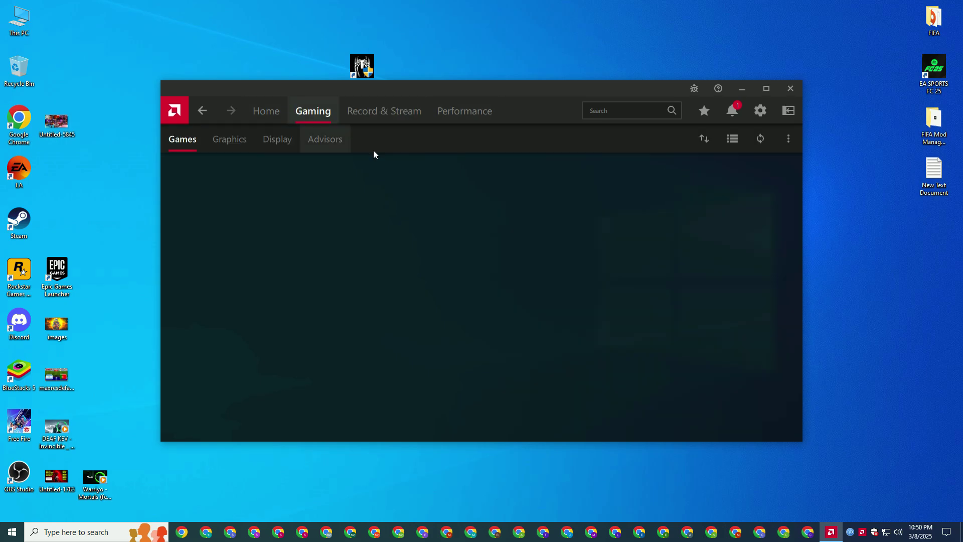
left_click(788, 138)
left_click(763, 168)
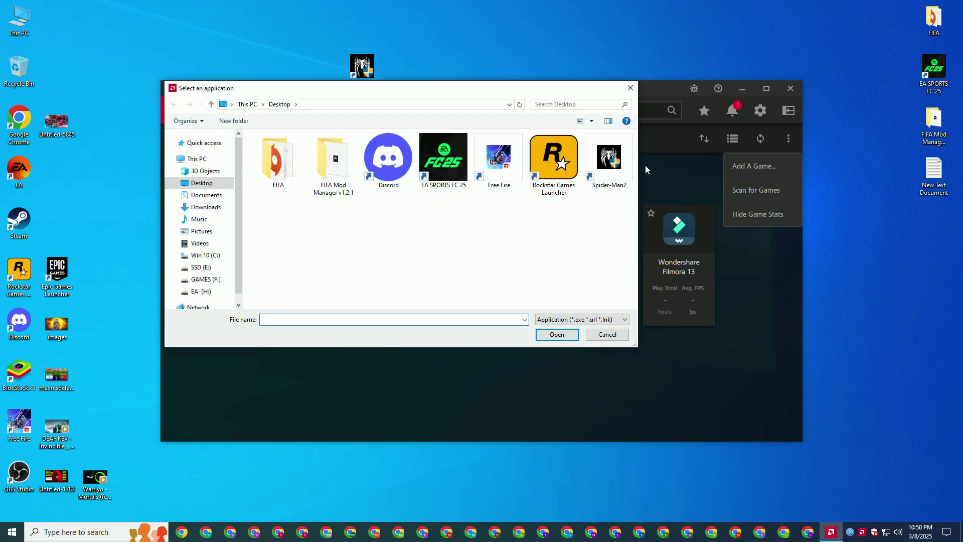
double_click(602, 164)
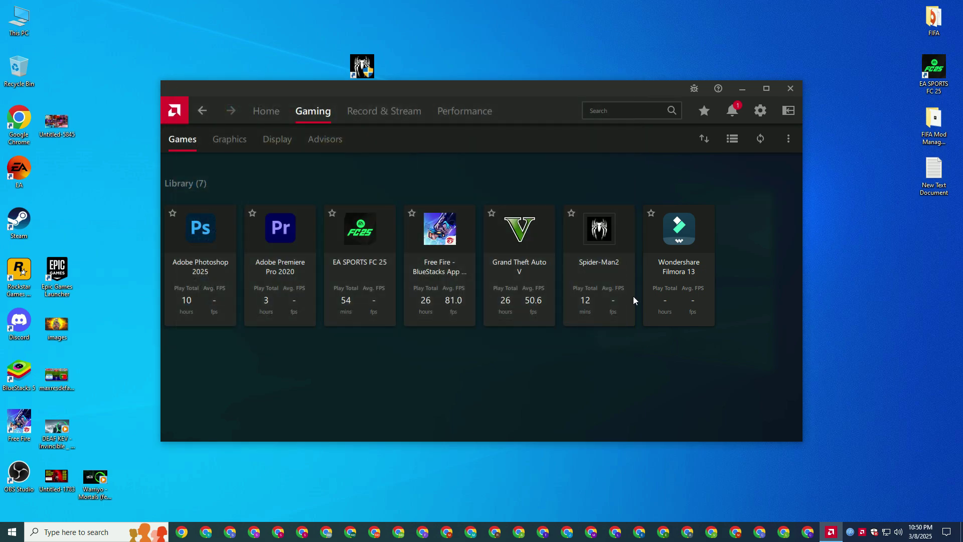
Enable Radeon Anti-Lag and Radeon Enhanced Sync in the Spider-Man2 graphics profile and close AMD Software.
left_click(616, 253)
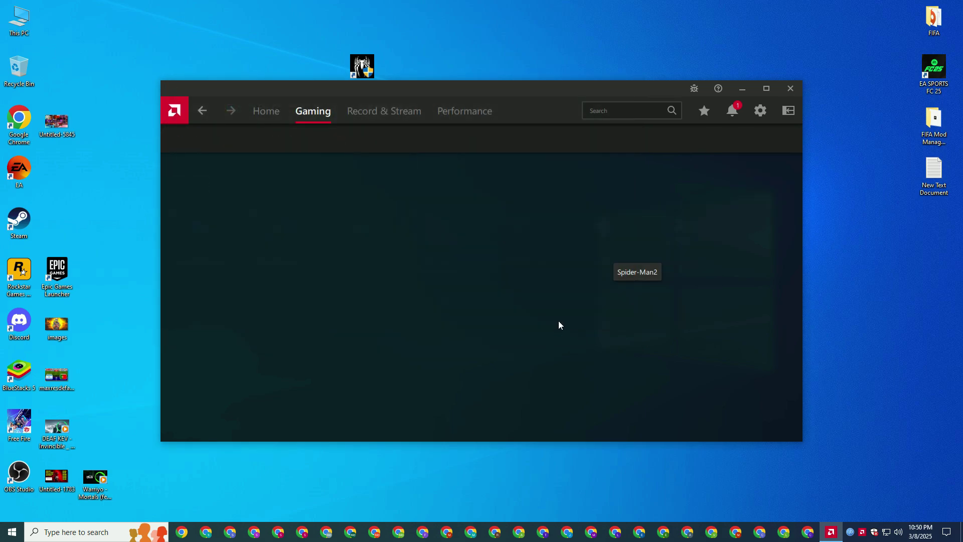
scroll(586, 323, "down", 4)
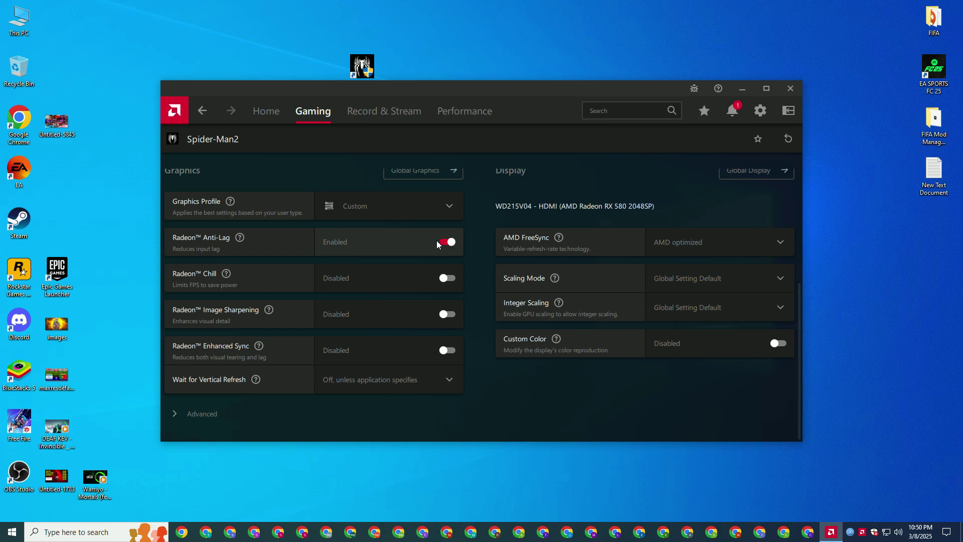
left_click(450, 241)
left_click(451, 243)
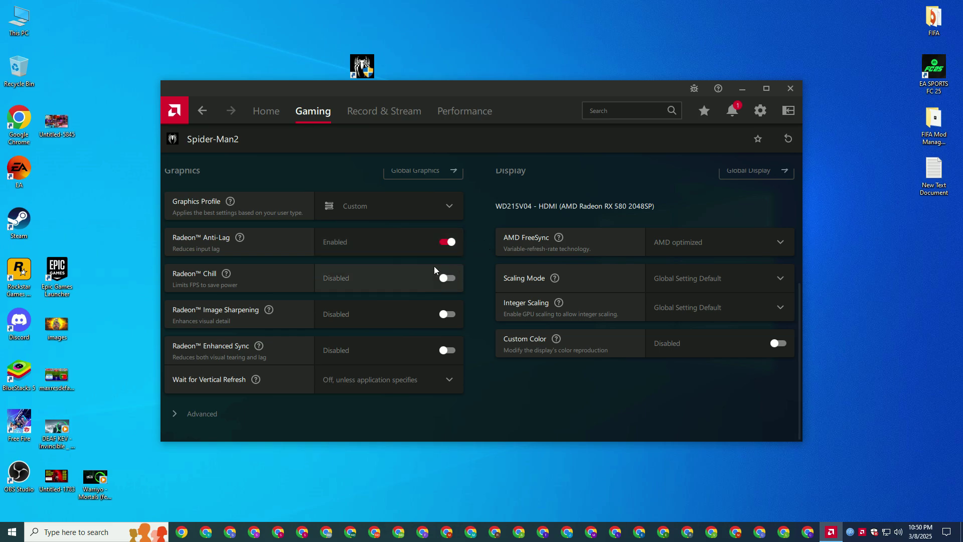
left_click(442, 351)
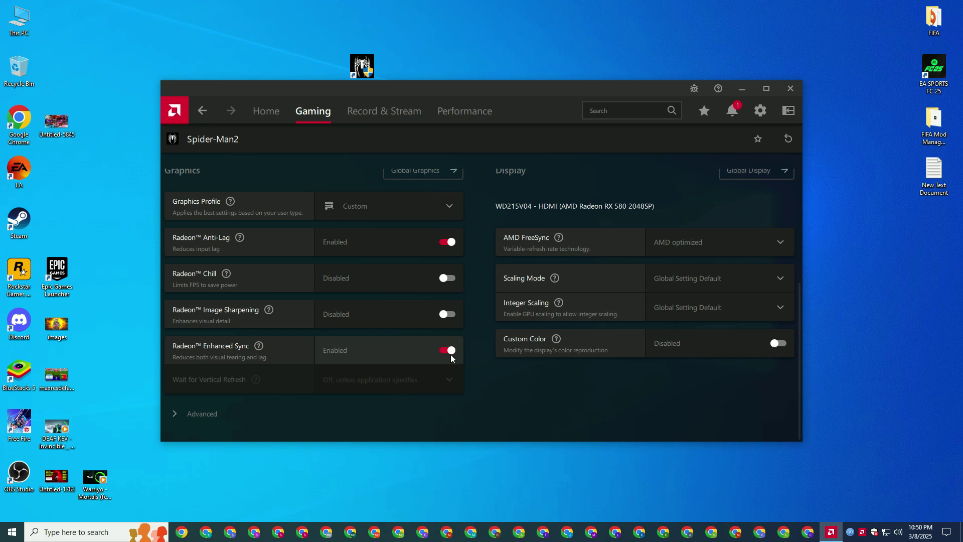
scroll(652, 396, "up", 2)
scroll(632, 395, "down", 2)
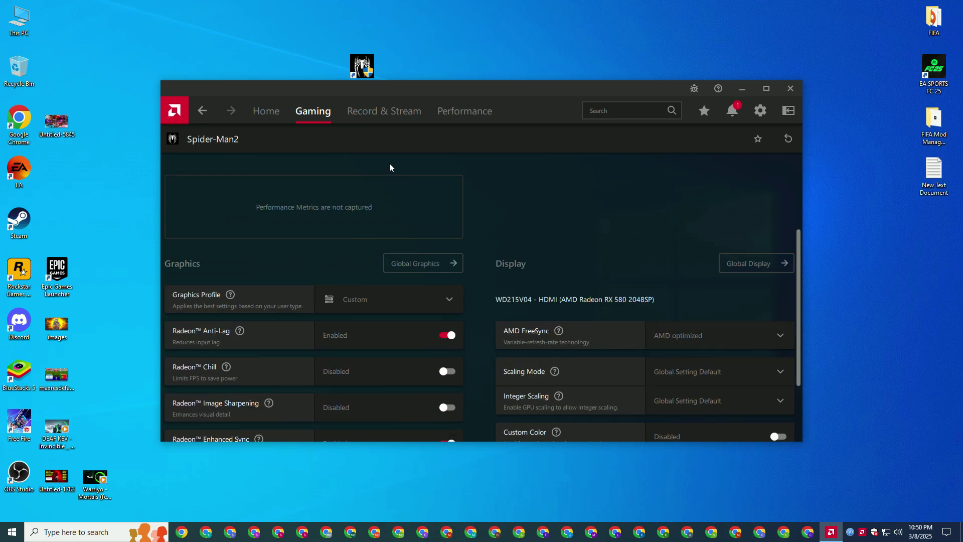
left_click(264, 111)
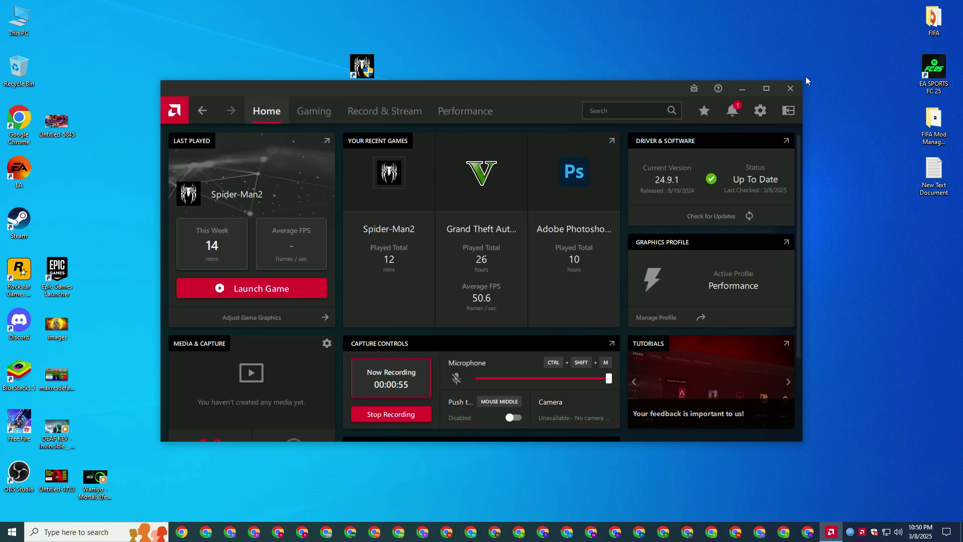
left_click(789, 88)
Search Windows for Game Mode and open the Game Mode settings.
key("super")
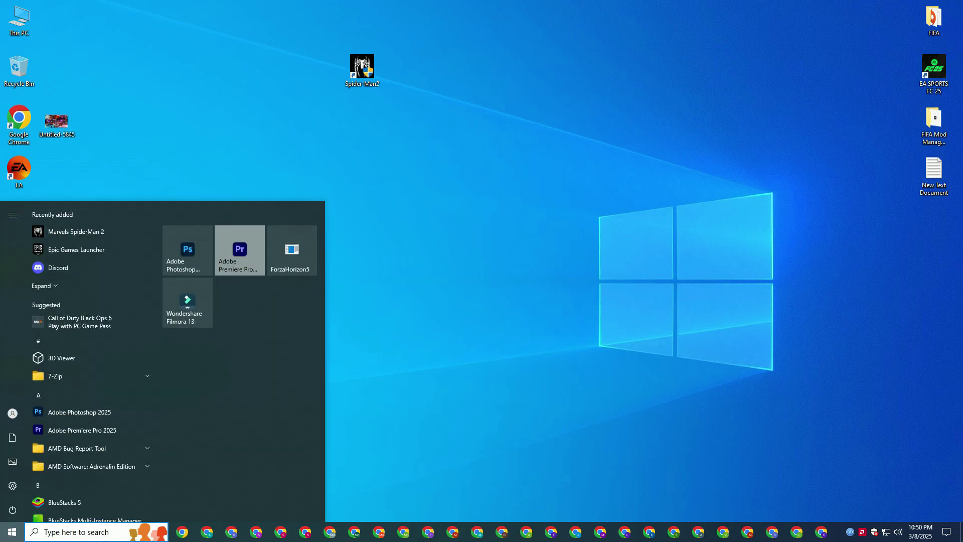
left_click(94, 530)
type("game")
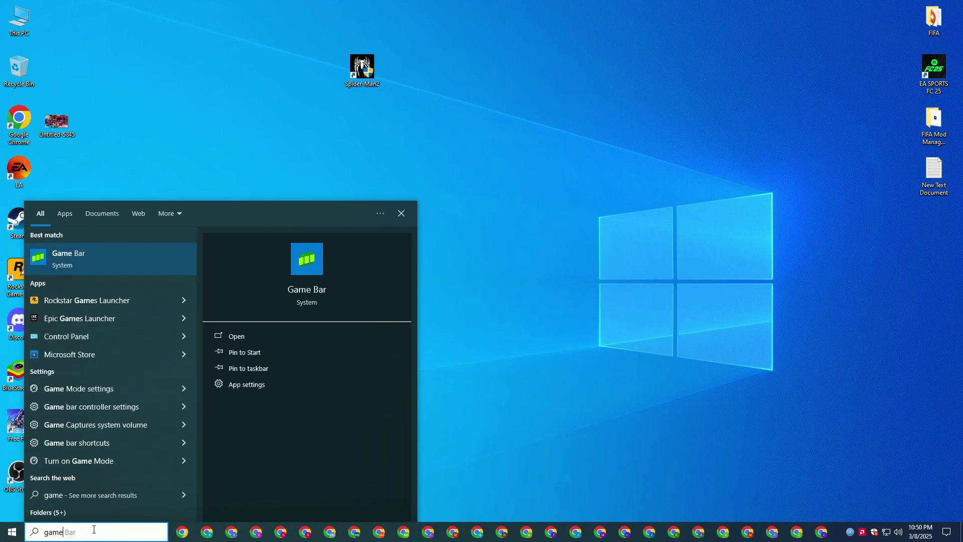
type("mo")
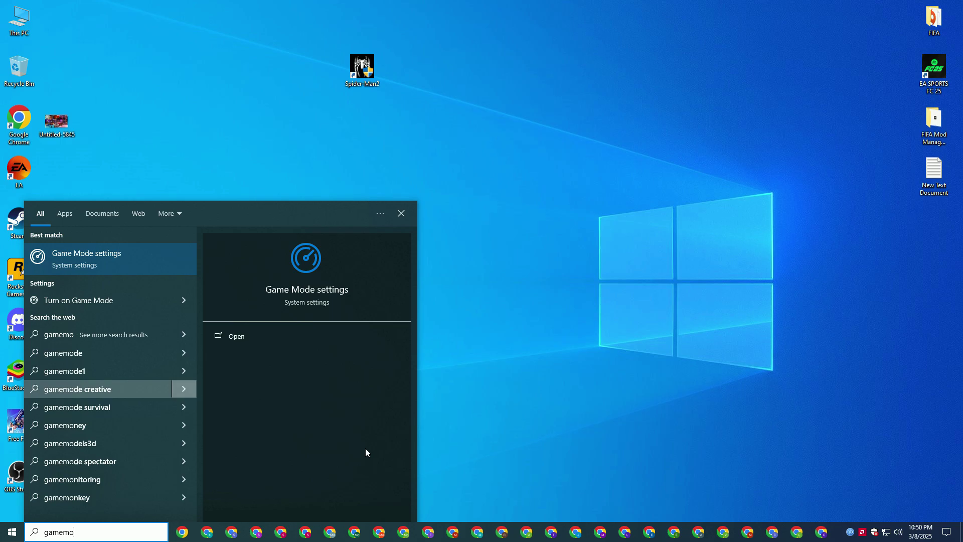
left_click(101, 265)
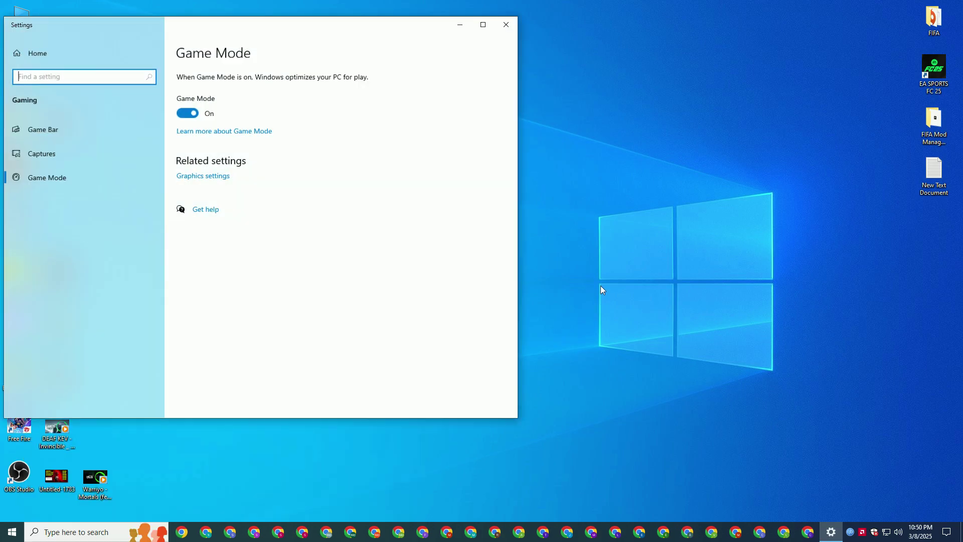
Save the High performance graphics preference for Spider-Man2 in the Windows graphics settings and close Settings.
left_click(209, 175)
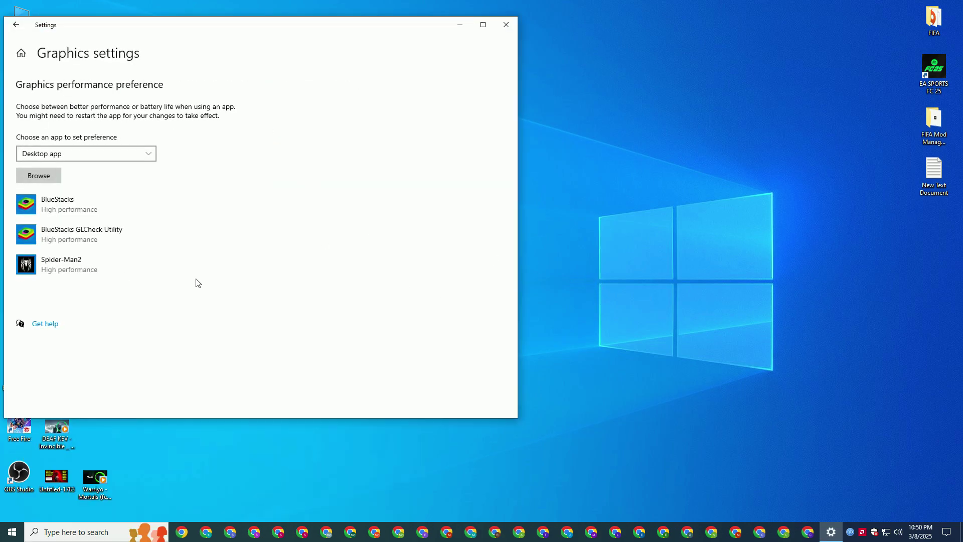
left_click(61, 280)
left_click(148, 307)
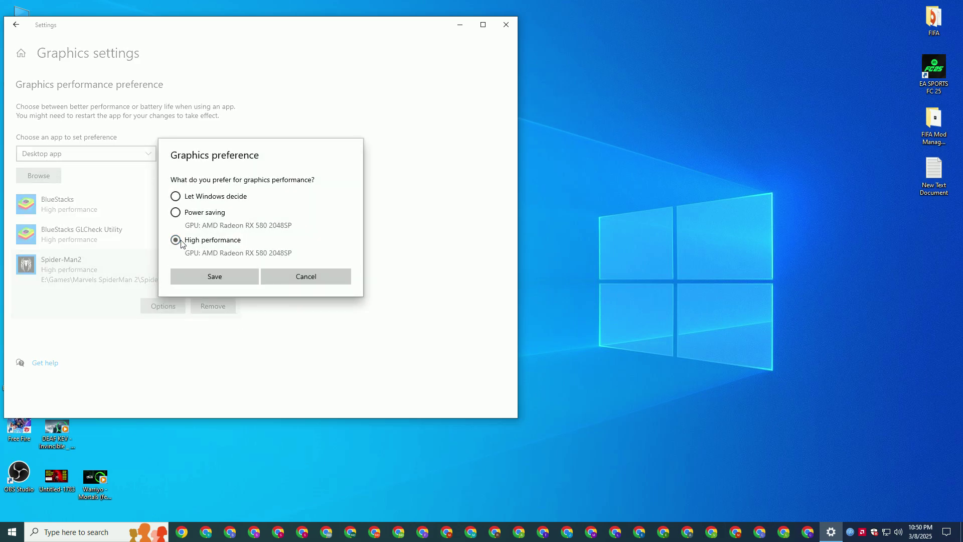
left_click(214, 277)
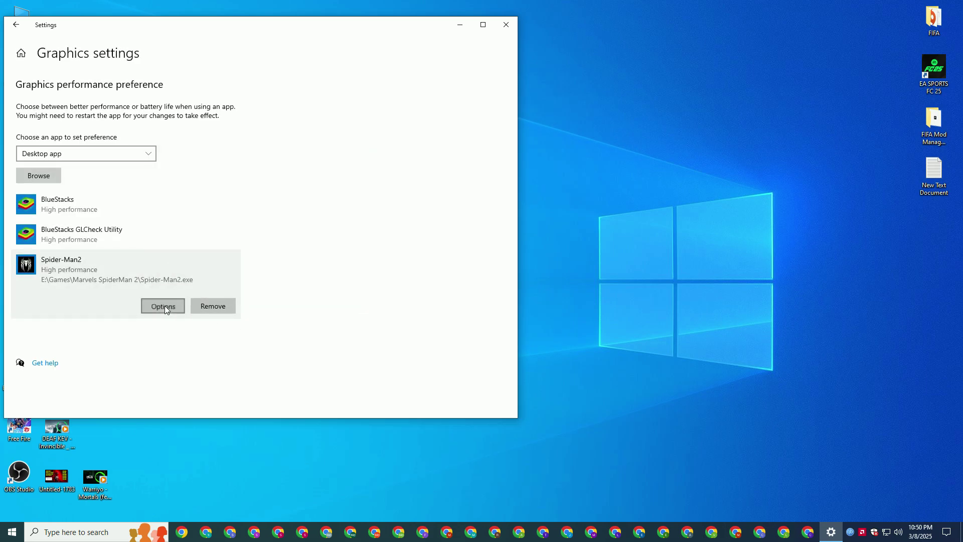
left_click(165, 306)
left_click(212, 276)
left_click(506, 24)
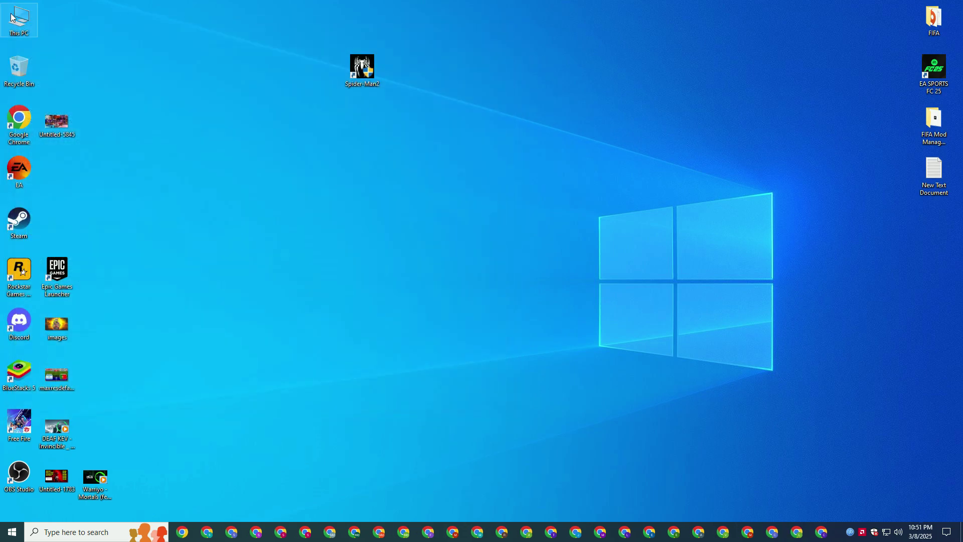
Open the advanced system settings from the properties of This PC.
right_click(12, 14)
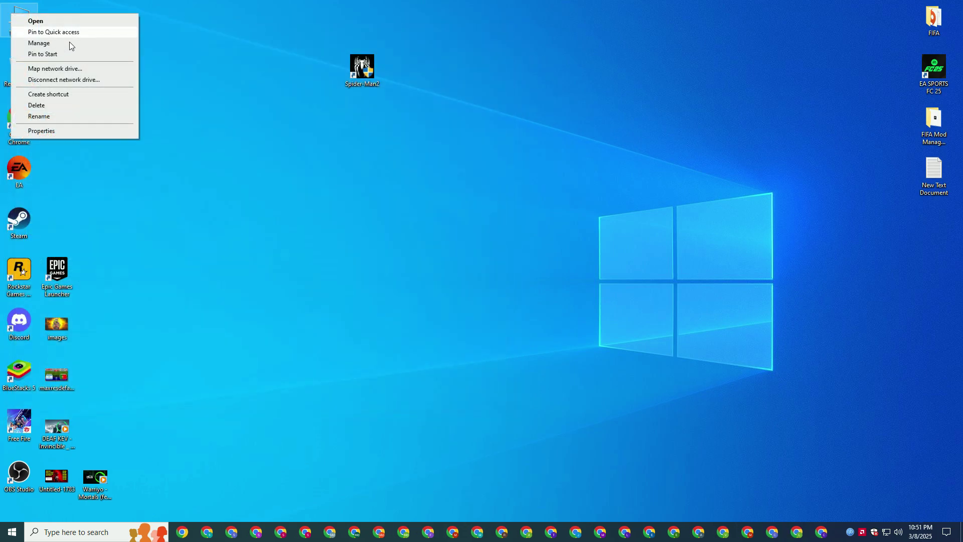
left_click(71, 131)
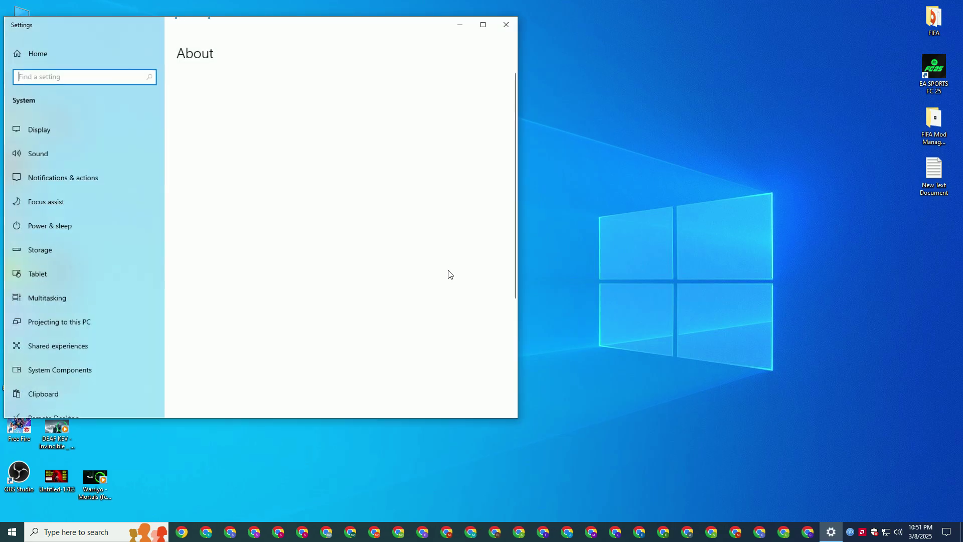
scroll(316, 238, "down", 5)
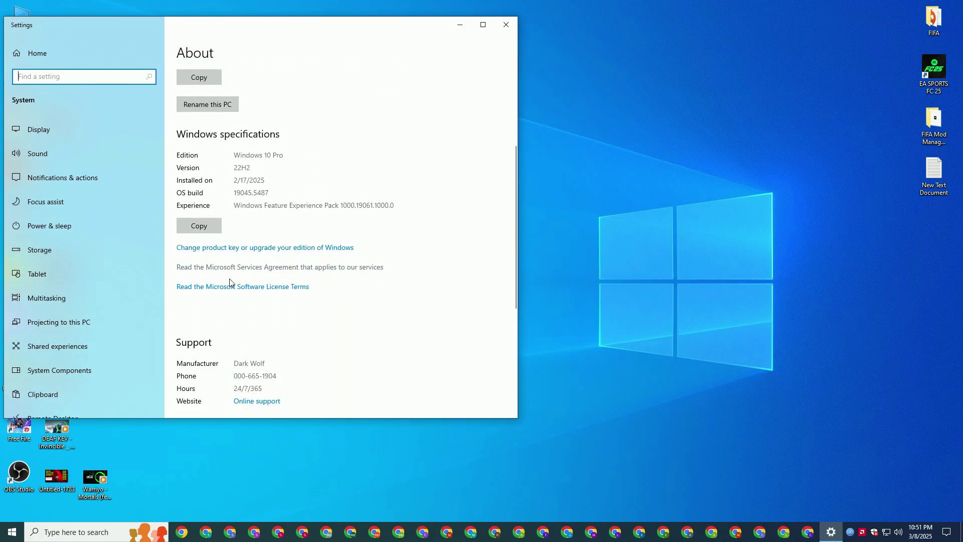
scroll(293, 274, "down", 3)
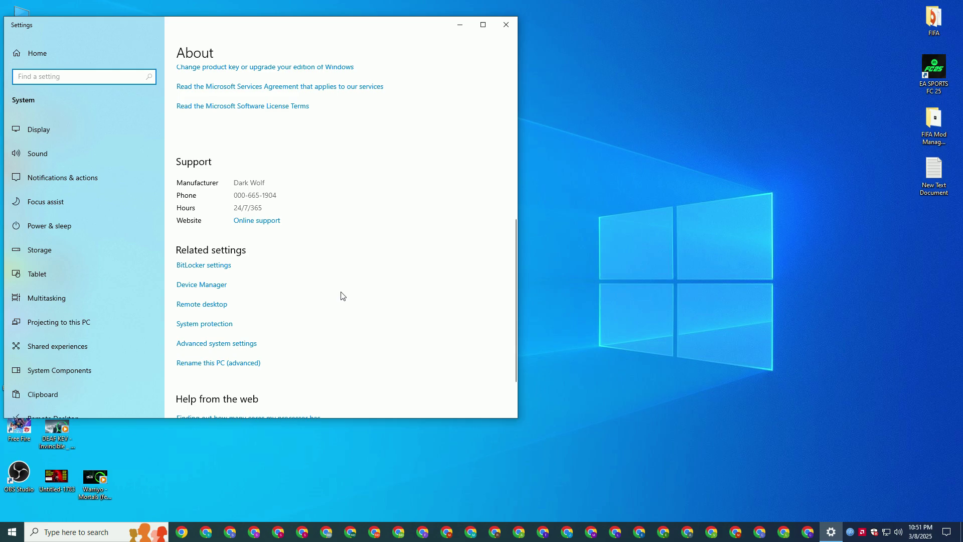
left_click(215, 345)
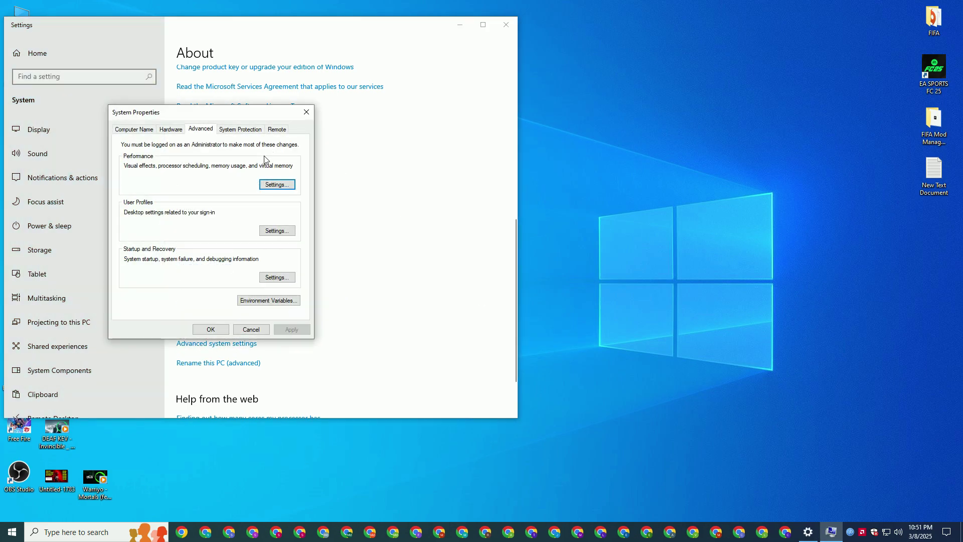
Open the virtual memory settings from the advanced performance options.
left_click(290, 186)
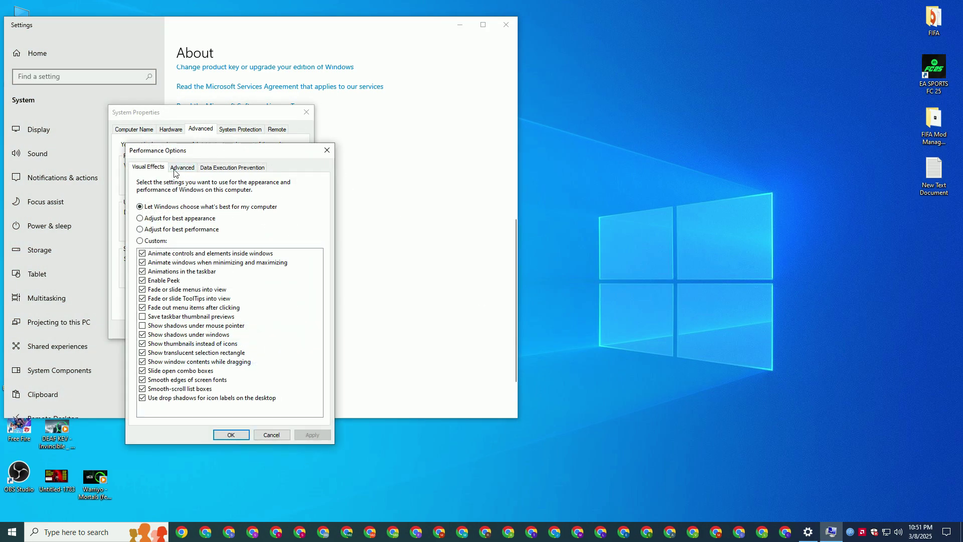
left_click(182, 168)
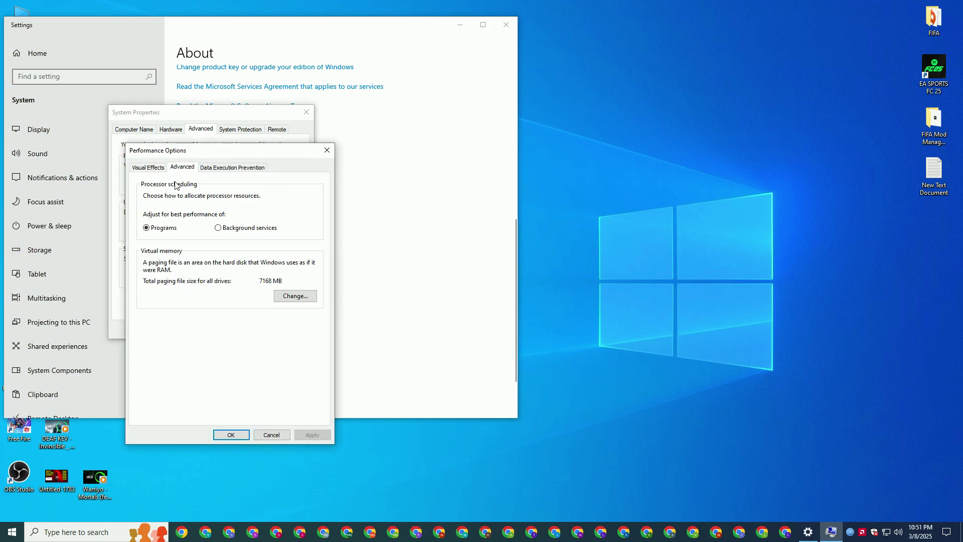
left_click(295, 296)
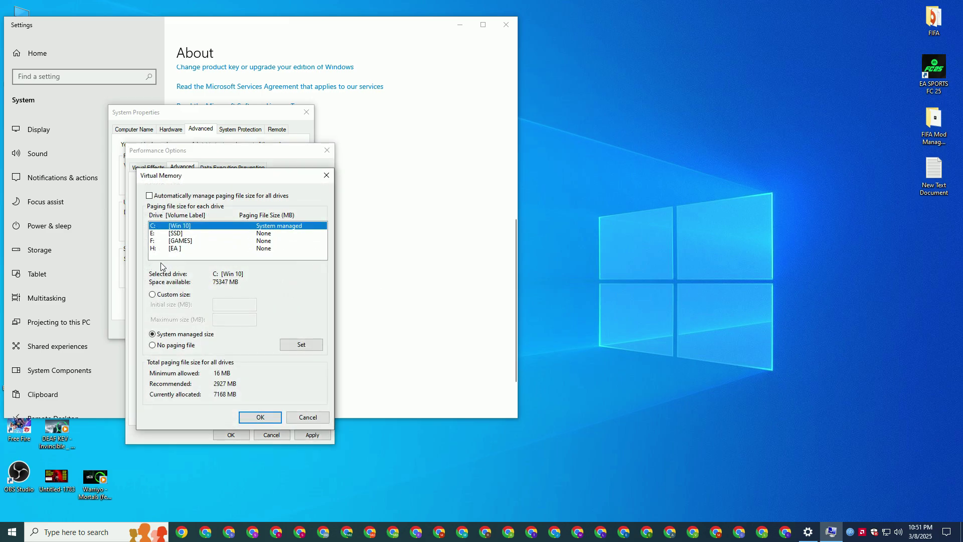
Give drive C: a custom paging file size of 16 MB initial and 3500 MB maximum, and close the system settings windows.
left_click(152, 294)
left_click(238, 304)
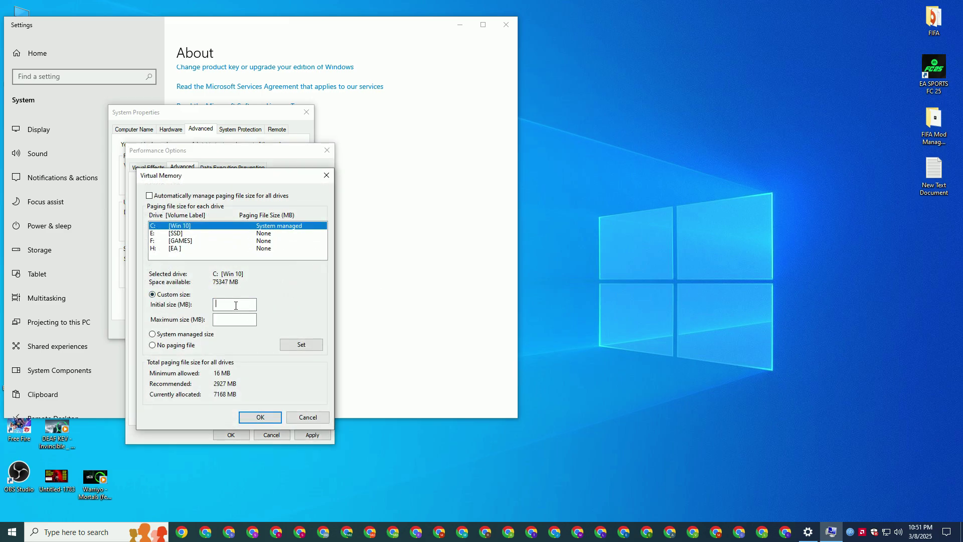
type("3")
key("Tab")
left_click(300, 344)
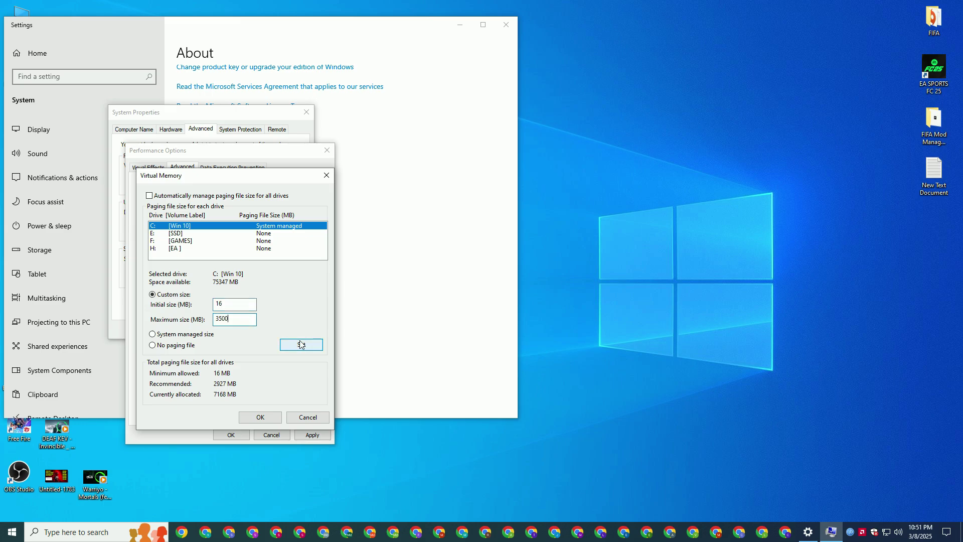
left_click(271, 421)
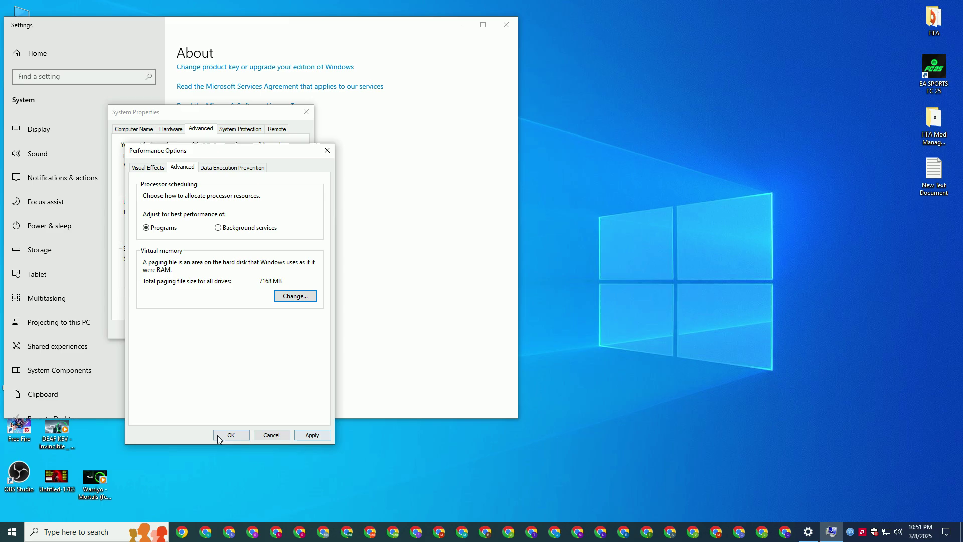
left_click(274, 437)
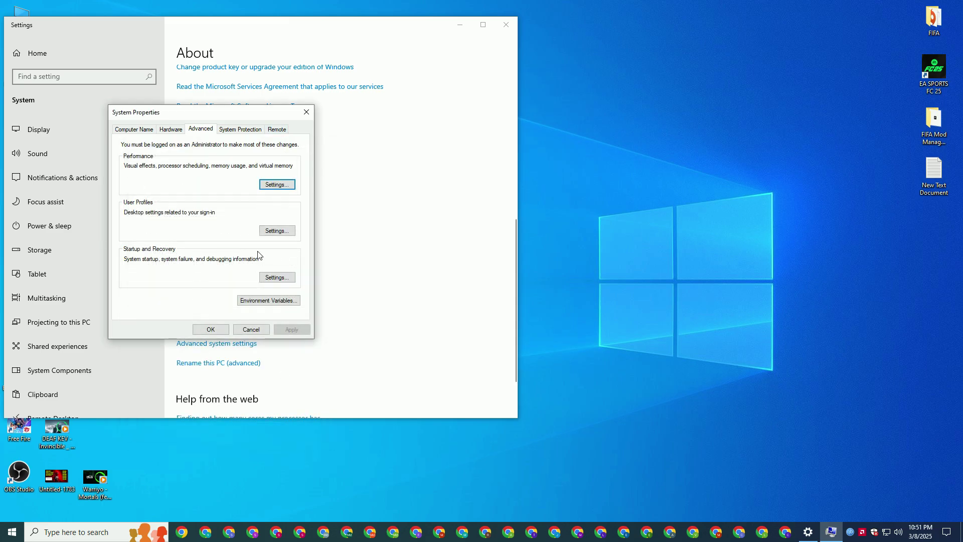
left_click(311, 117)
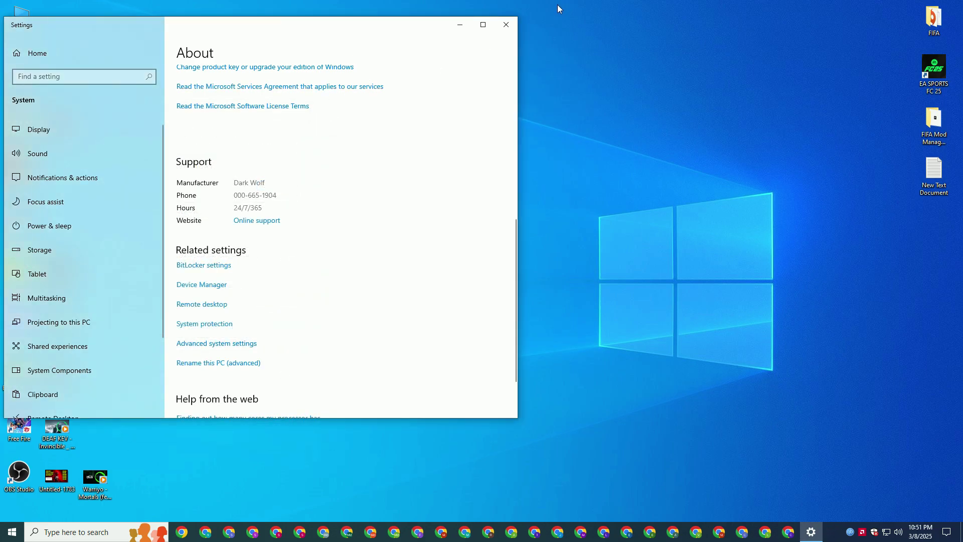
left_click(514, 25)
left_click(12, 531)
left_click(19, 511)
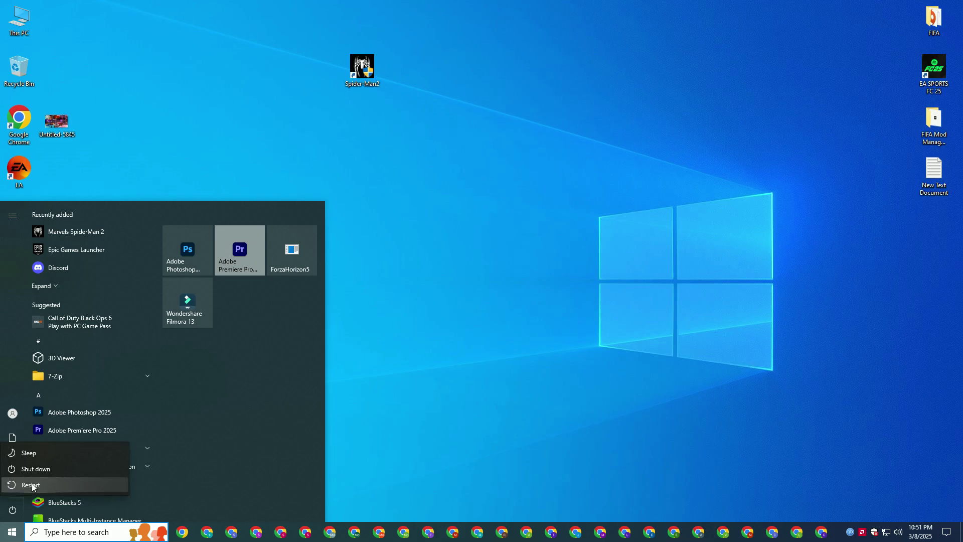
key("Escape")
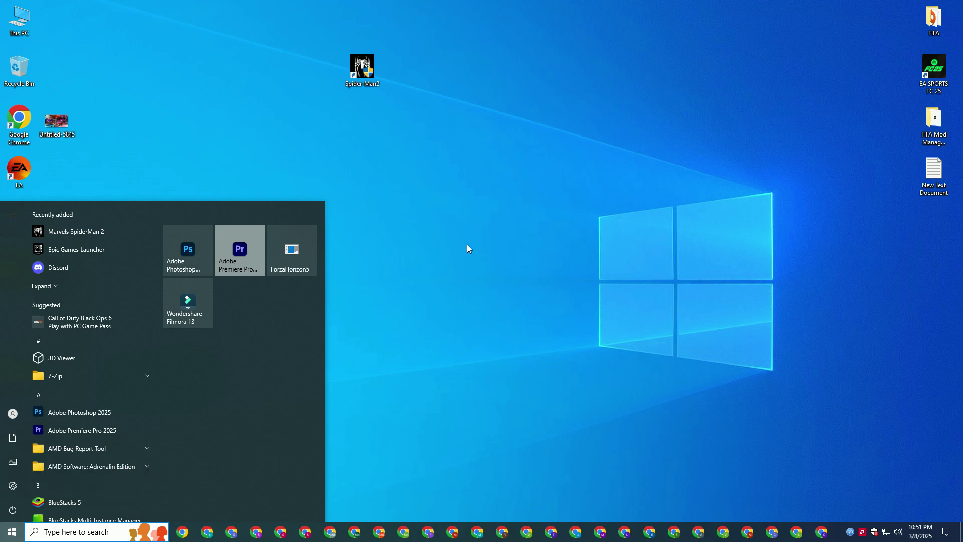
key("Escape")
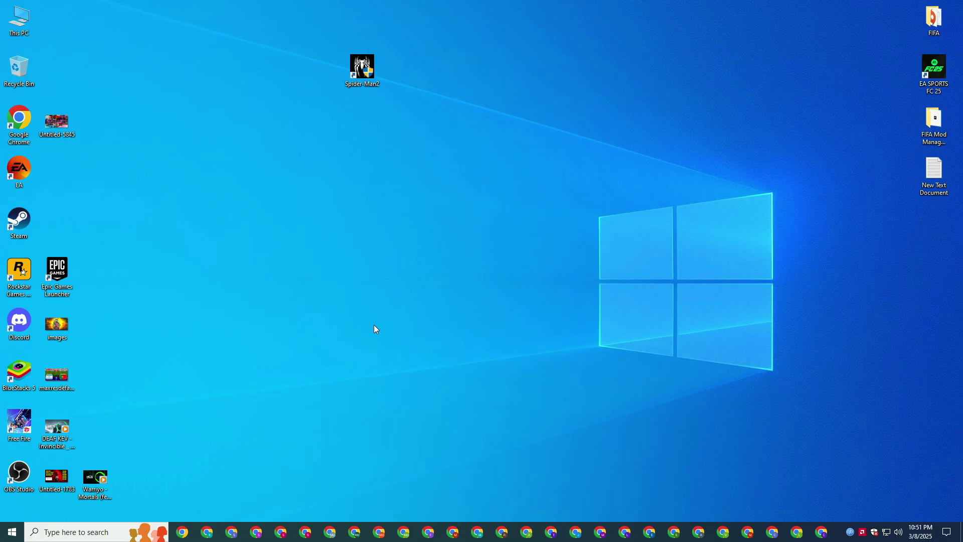
Search Windows for run and open the Run dialog.
left_click(72, 539)
type("r")
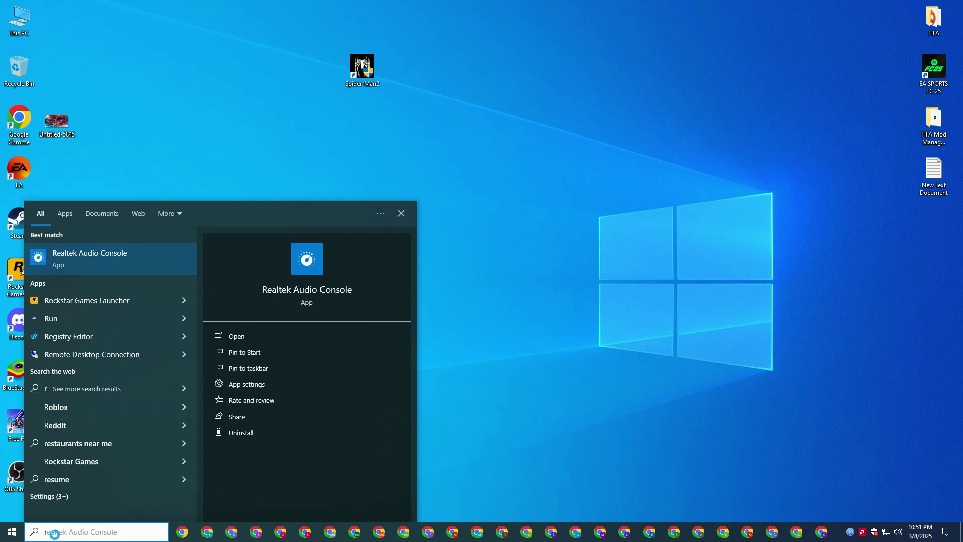
type("un")
left_click(97, 261)
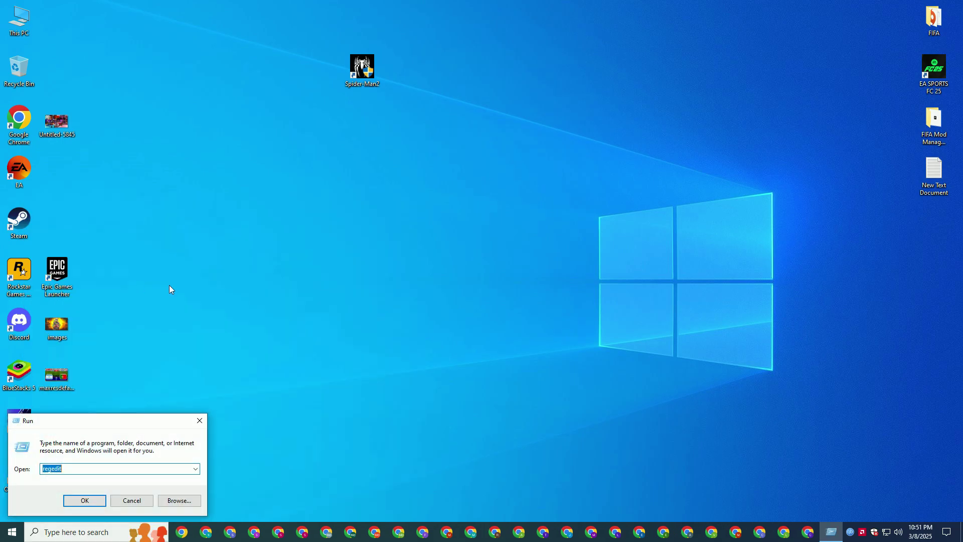
Try to open "Teemp" through the Run dialog.
left_click(195, 468)
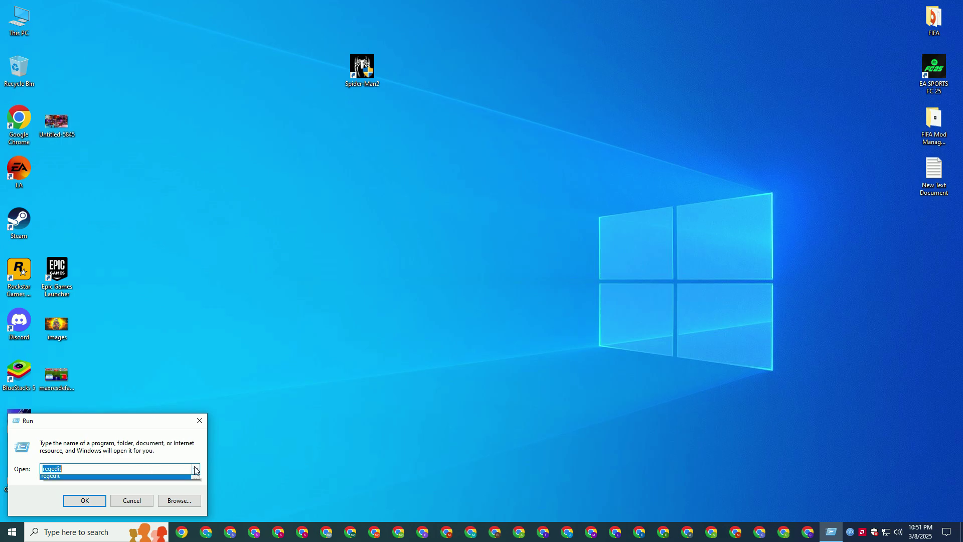
left_click(196, 470)
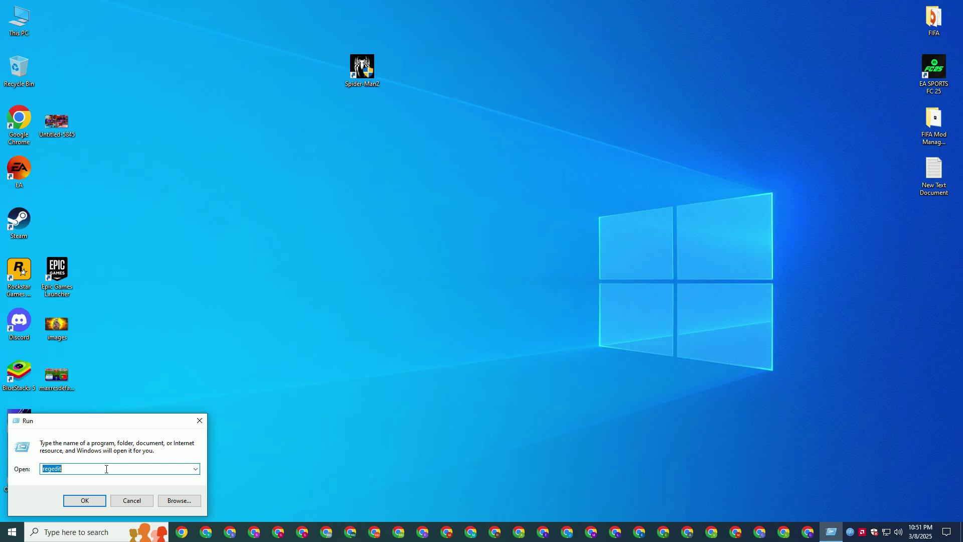
type("tR")
key("BackSpace")
key("BackSpace")
type("Tr")
key("Return")
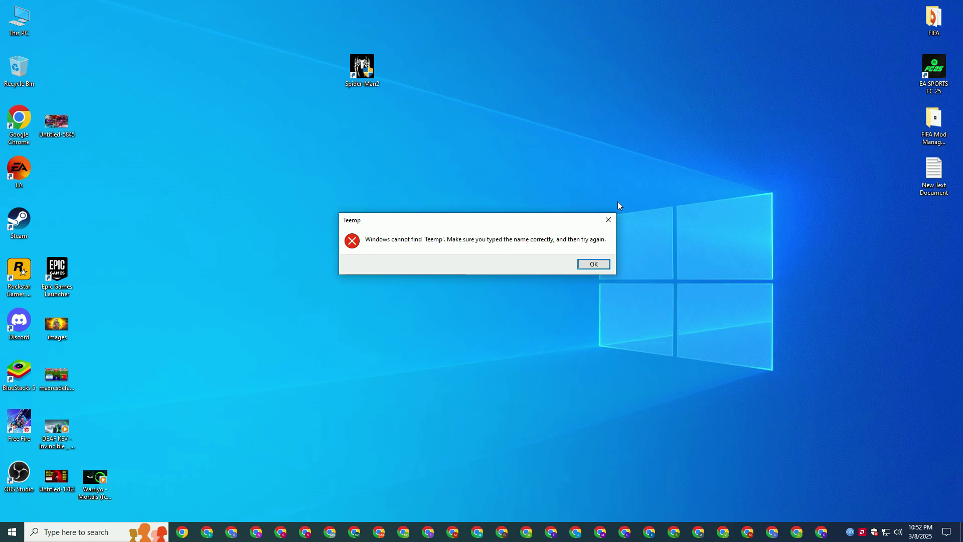
left_click(593, 265)
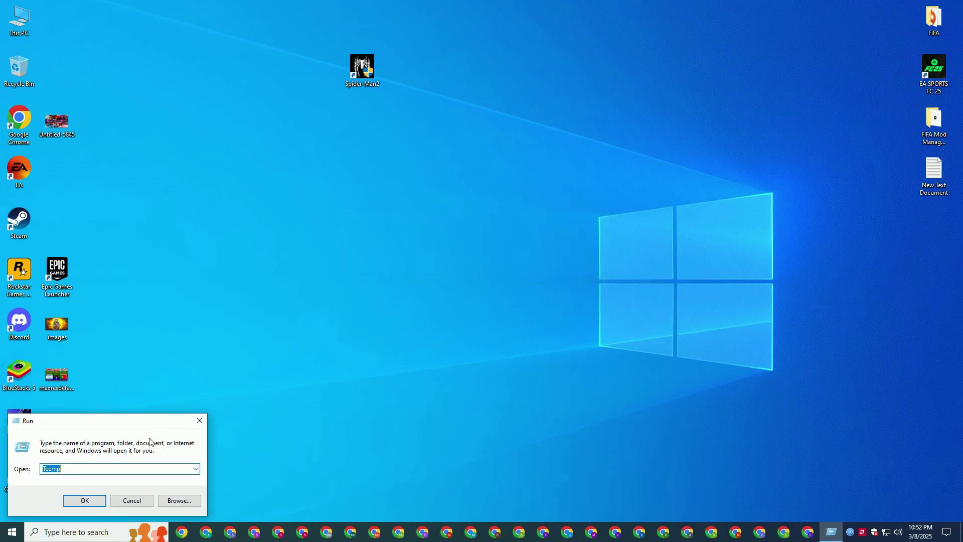
Run temp to open the Windows Temp folder.
type("temp")
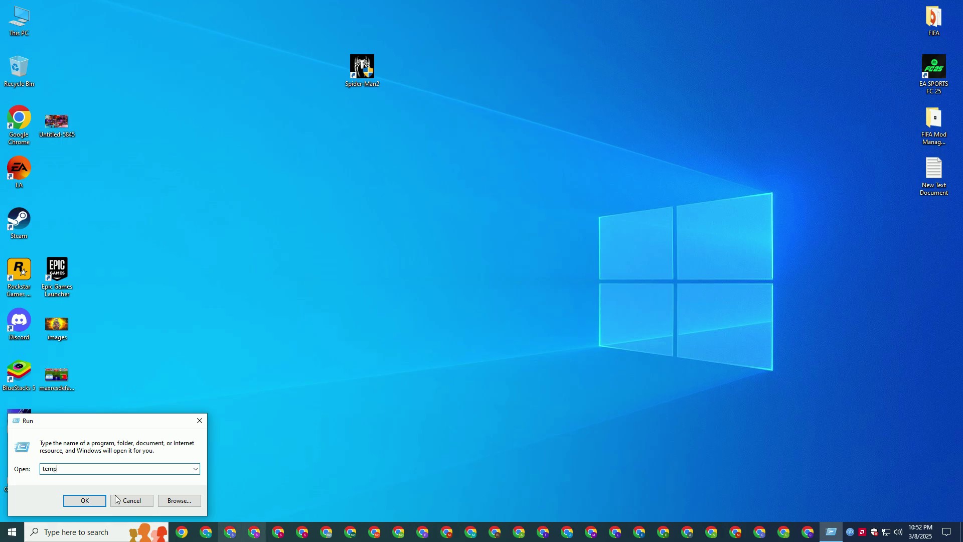
key("Return")
left_click(502, 279)
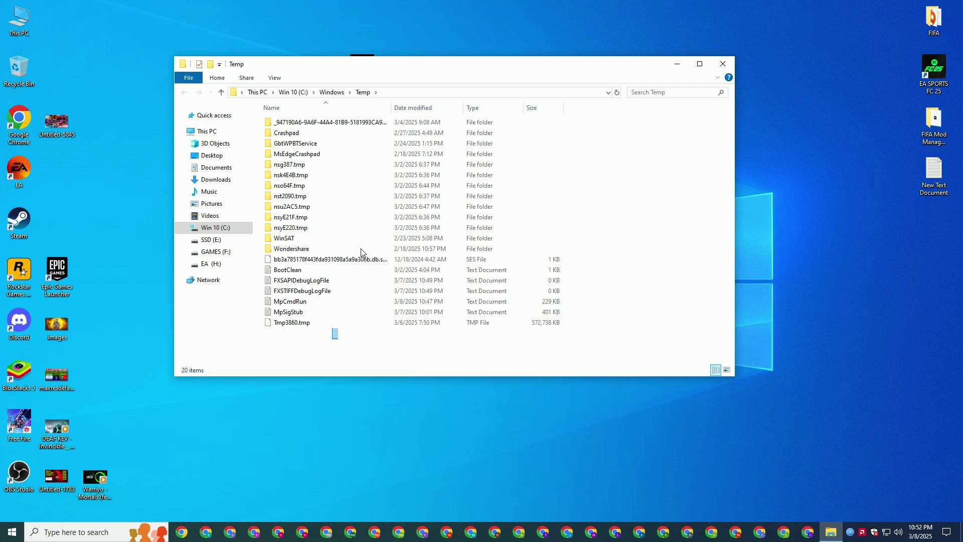
Delete everything in the Windows Temp folder, authorizing WinSAT and skipping the in-use Wondershare folder, and close the window.
left_click_drag(331, 340, 368, 43)
key("Delete")
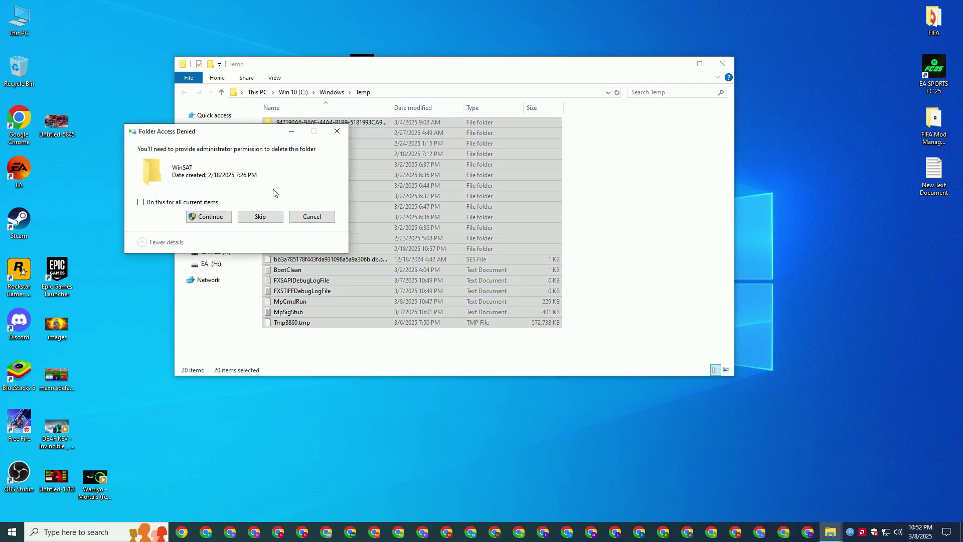
left_click(207, 217)
left_click(260, 239)
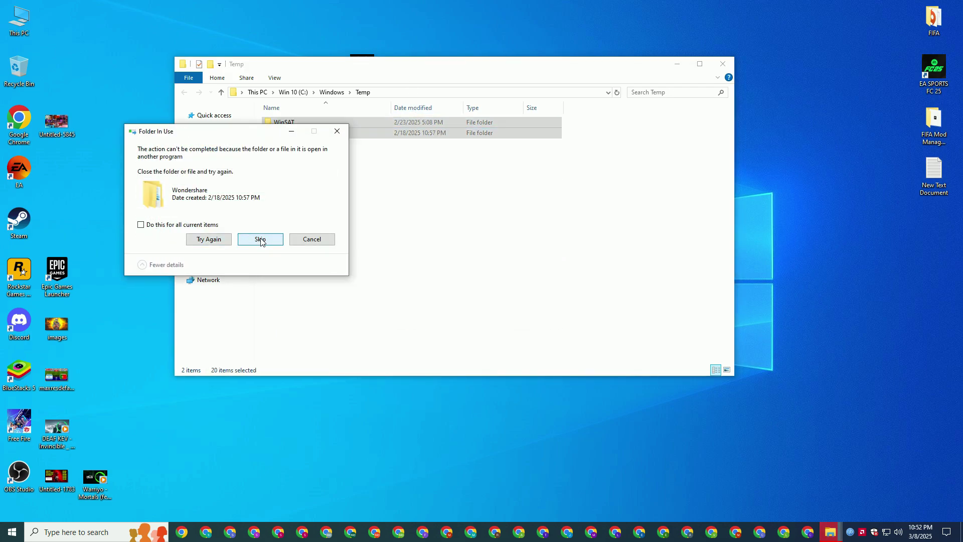
left_click(722, 63)
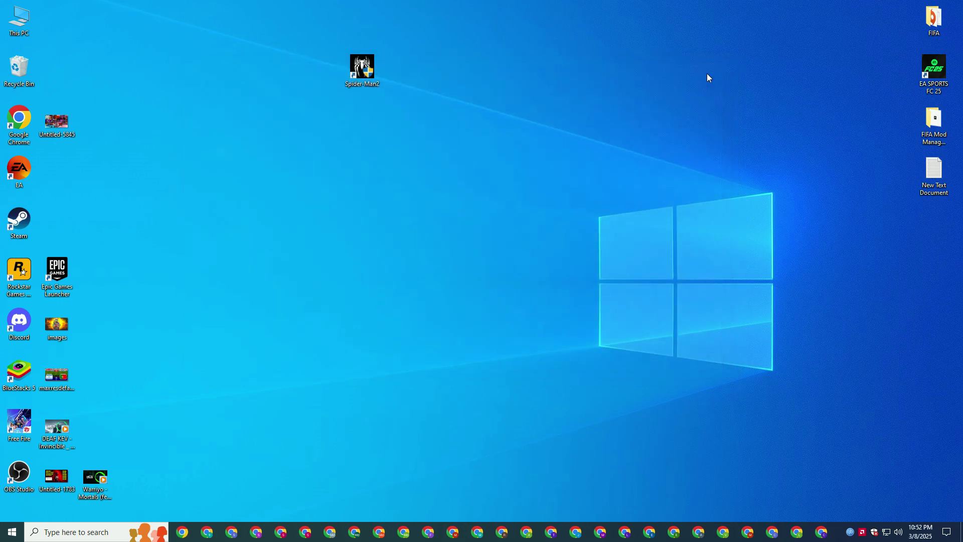
Reopen the Run dialog and run %temp% to open the user's local Temp folder.
left_click(126, 529)
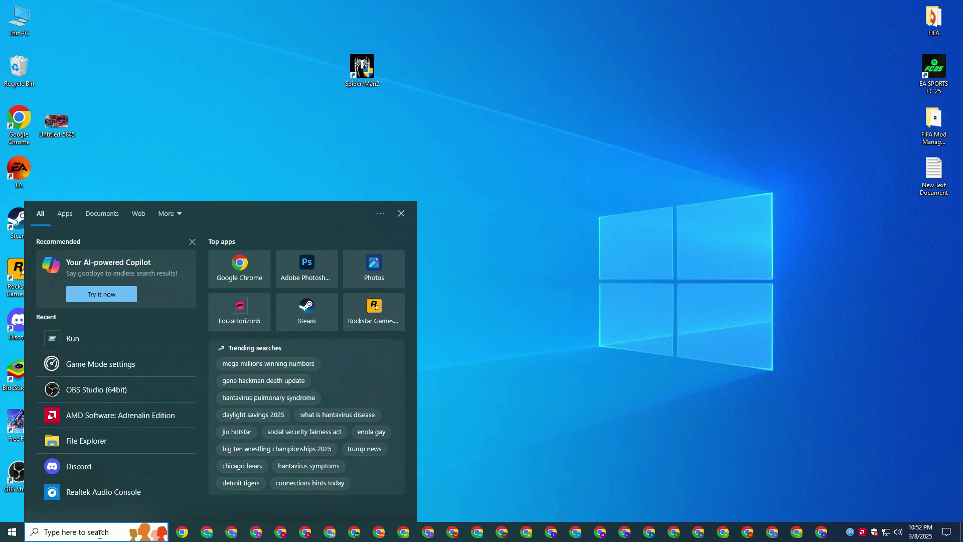
left_click(97, 344)
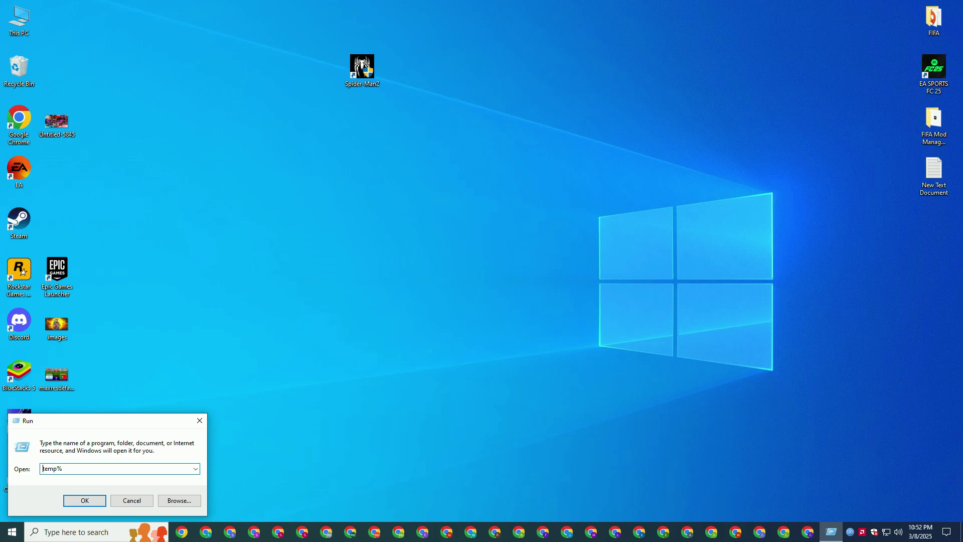
type("%")
left_click(67, 500)
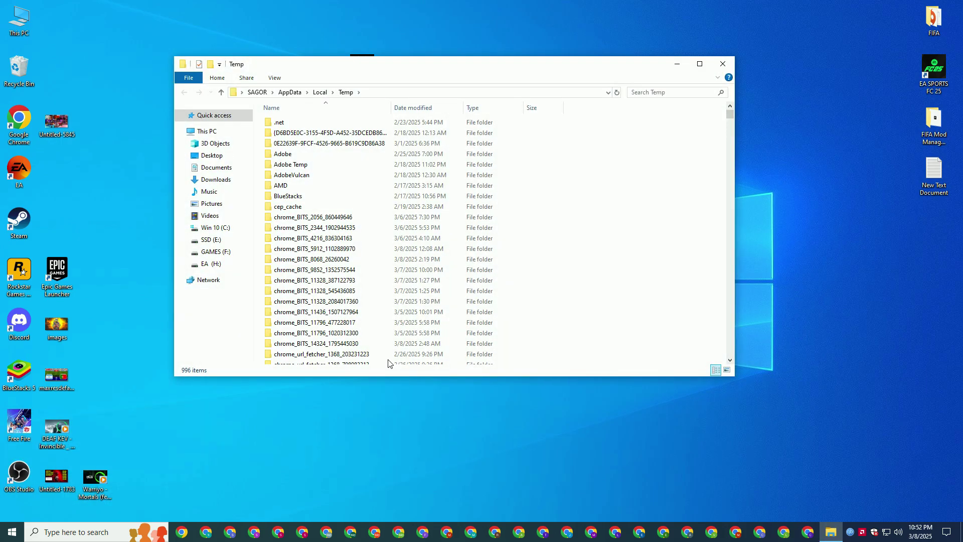
Delete all items in the user's local Temp folder, granting administrator permission for the WinSAT folder.
scroll(332, 170, "down", 2)
scroll(375, 241, "down", 9)
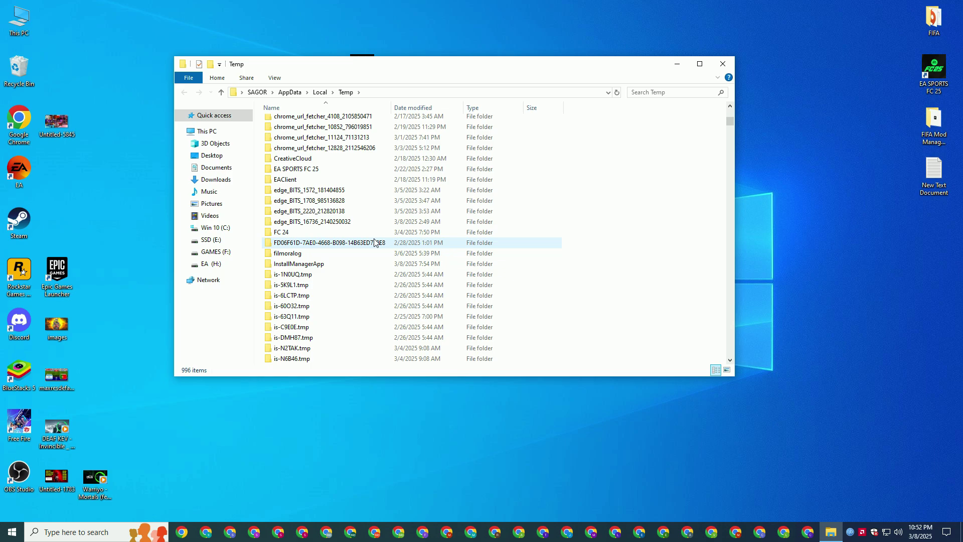
scroll(375, 241, "up", 10)
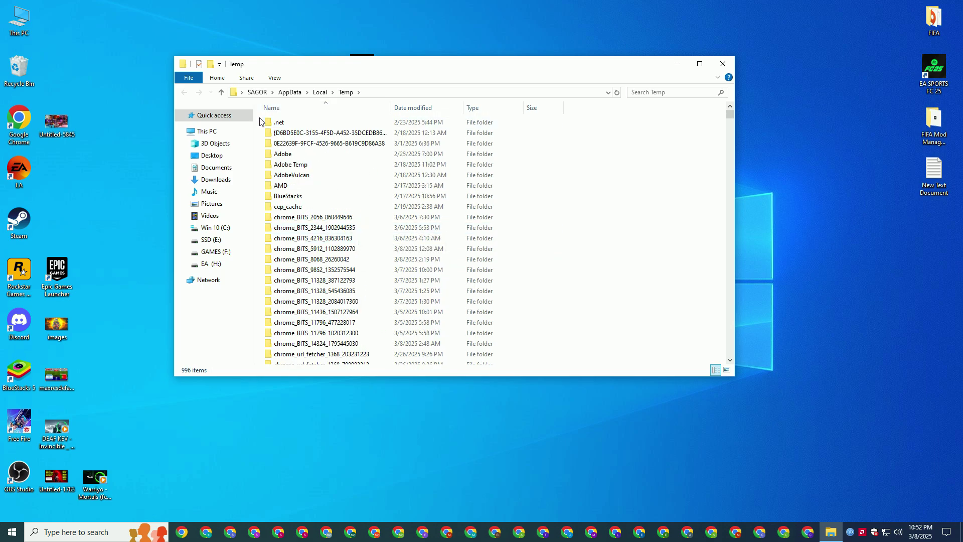
left_click_drag(261, 122, 539, 500)
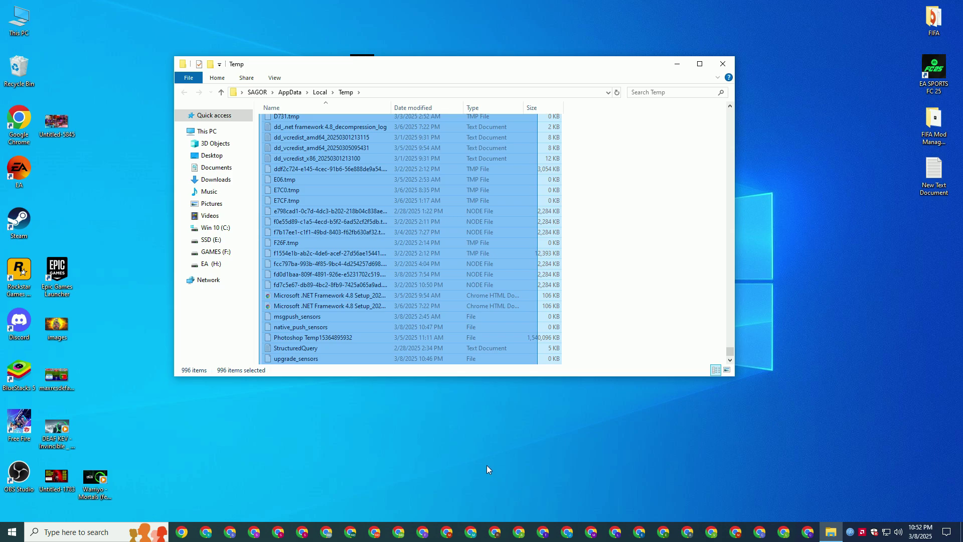
left_click_drag(487, 465, 477, 450)
key("Delete")
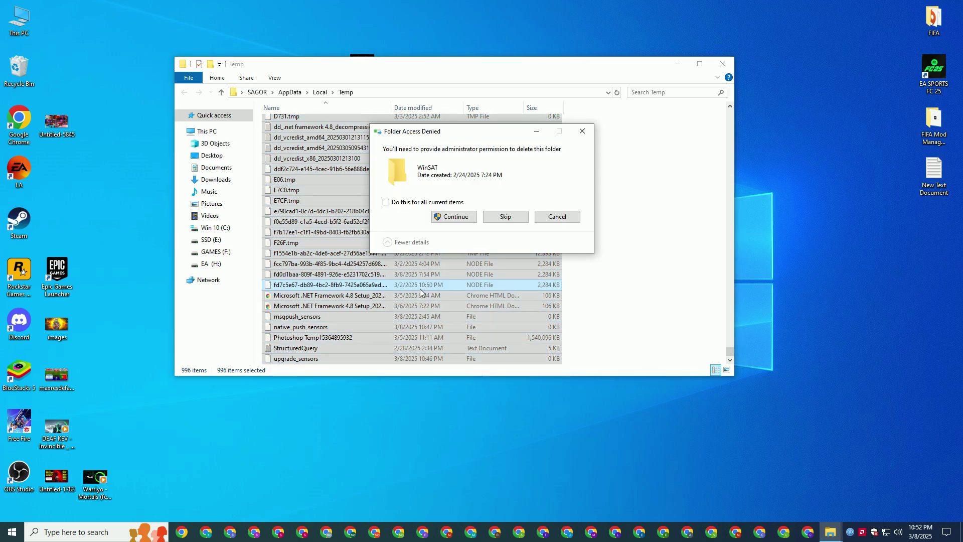
left_click(452, 216)
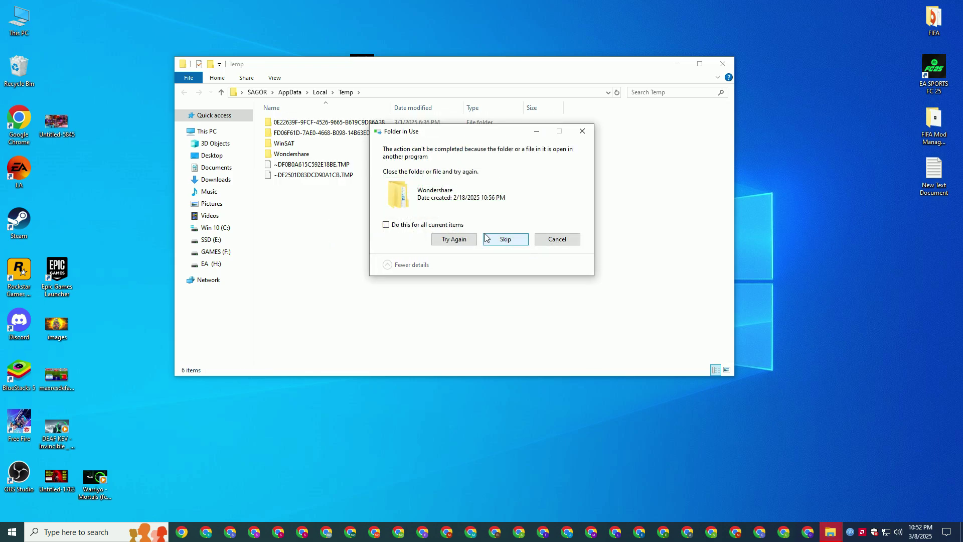
Skip the in-use Wondershare folder and TMP files, authorize deletion of the remaining protected folders, and close the Temp window.
left_click(500, 235)
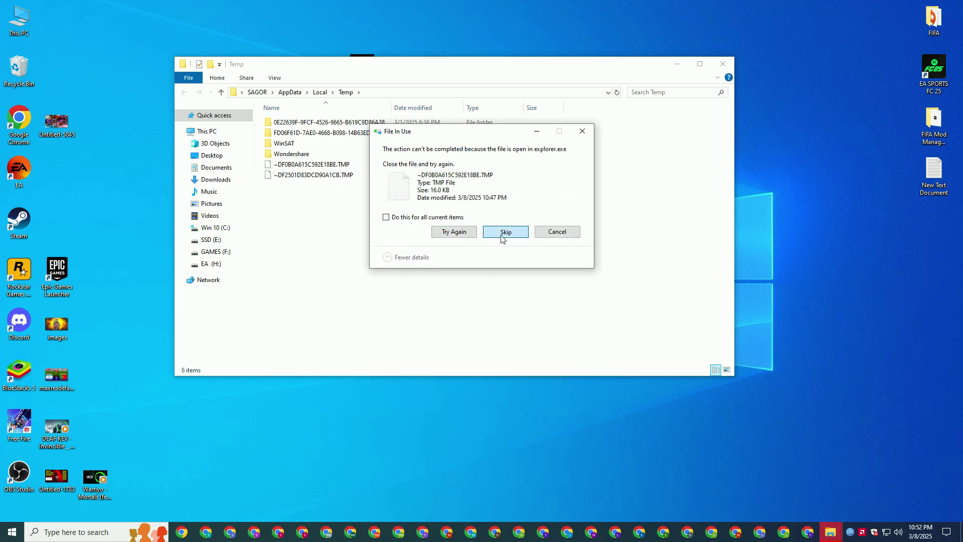
left_click(503, 236)
left_click(503, 237)
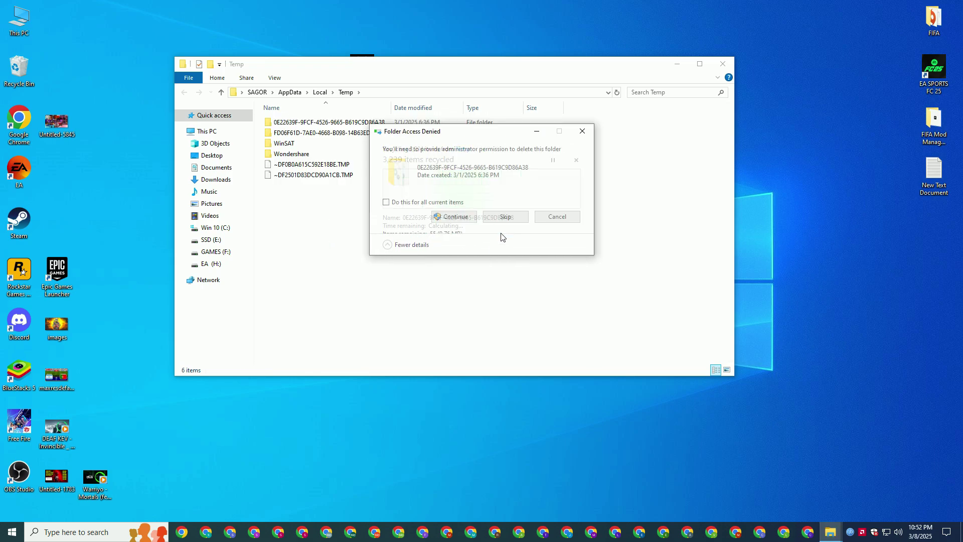
left_click(450, 219)
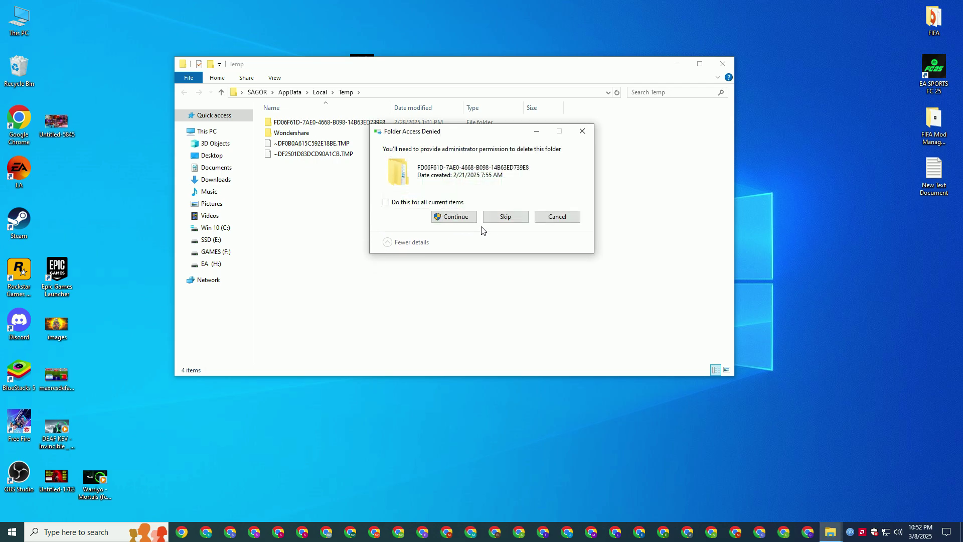
left_click(453, 218)
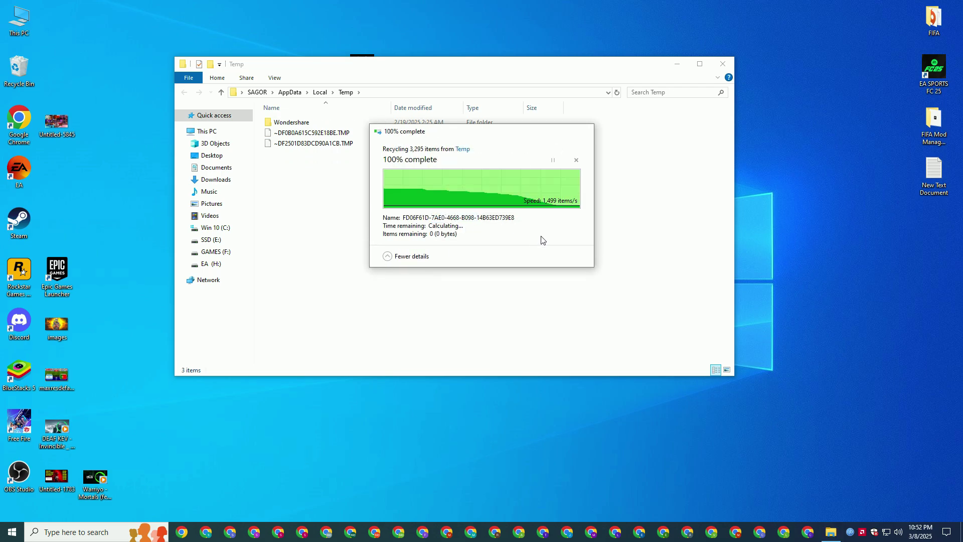
left_click(723, 64)
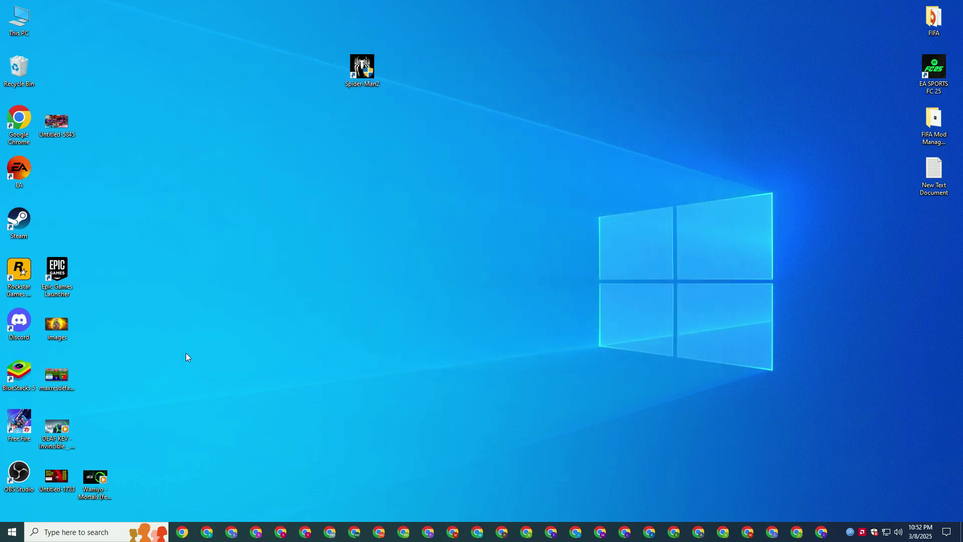
key("super")
key("Escape")
key("super+r")
type("t")
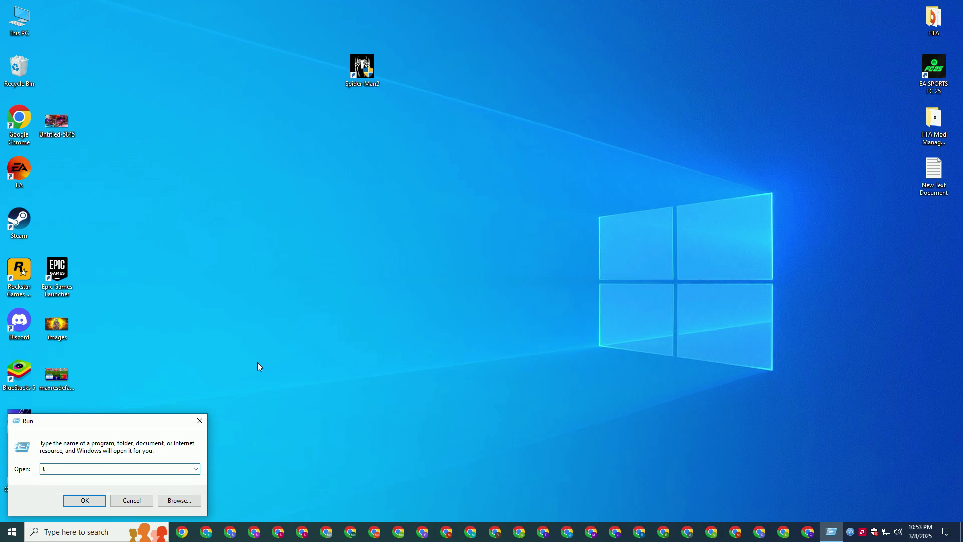
Empty the Recycle Bin, granting administrator permission to delete the WinSAT folder, and refresh the desktop.
right_click(9, 88)
left_click(55, 93)
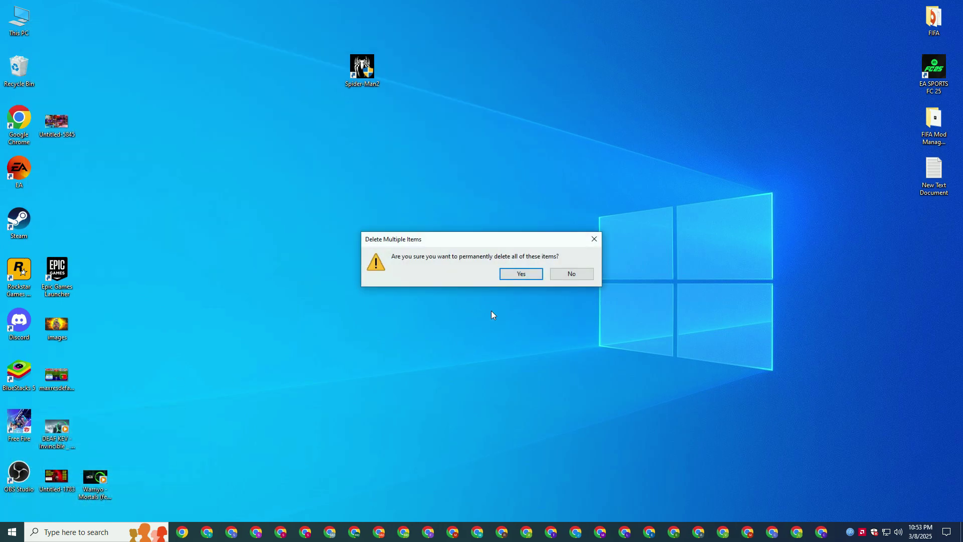
left_click(520, 273)
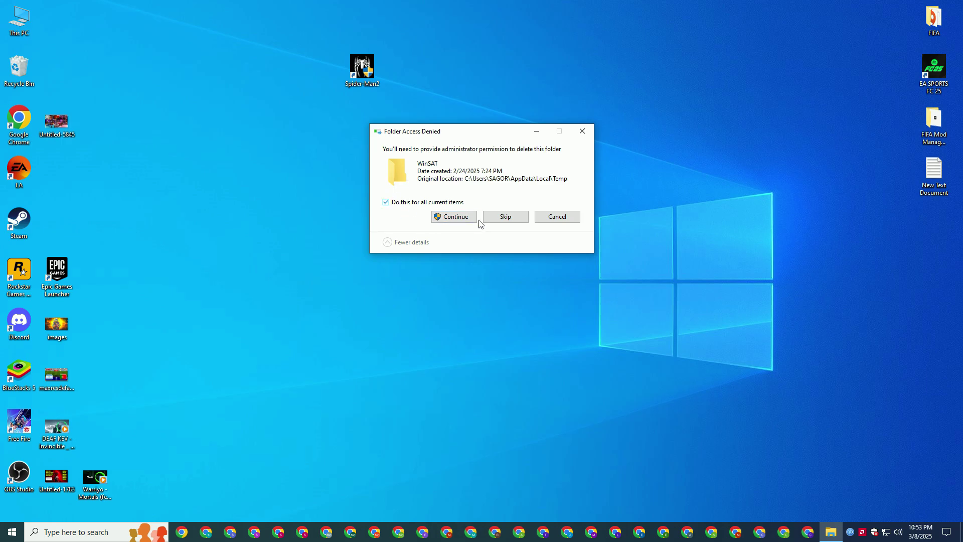
left_click(471, 217)
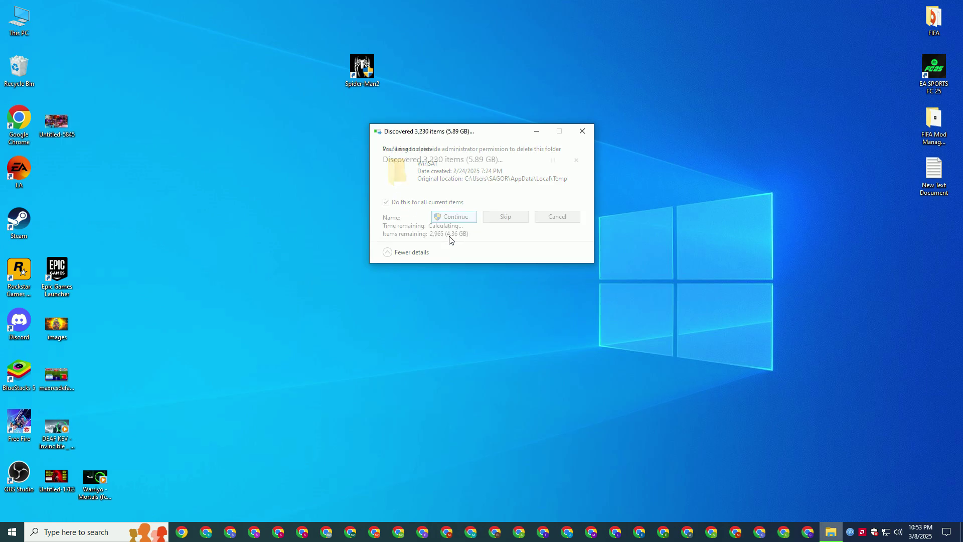
right_click(320, 275)
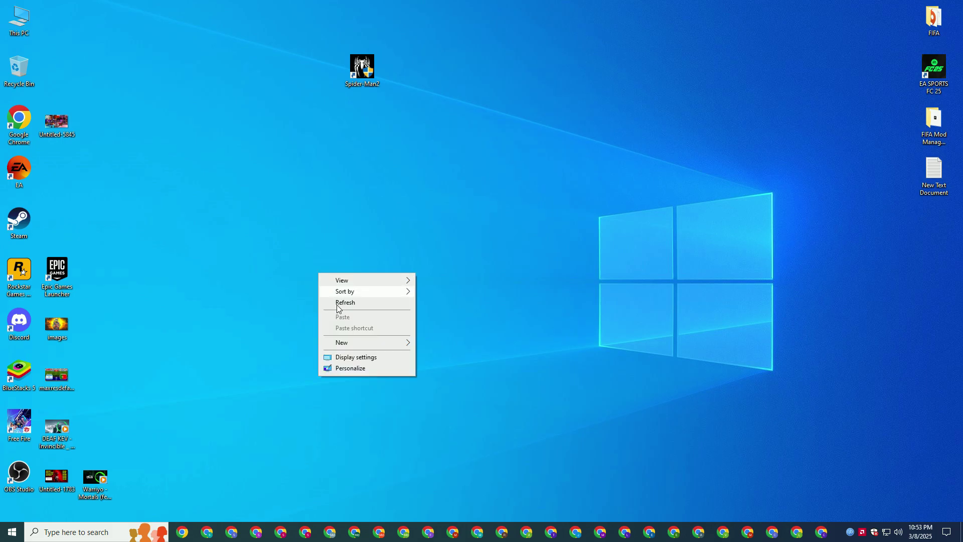
left_click(338, 304)
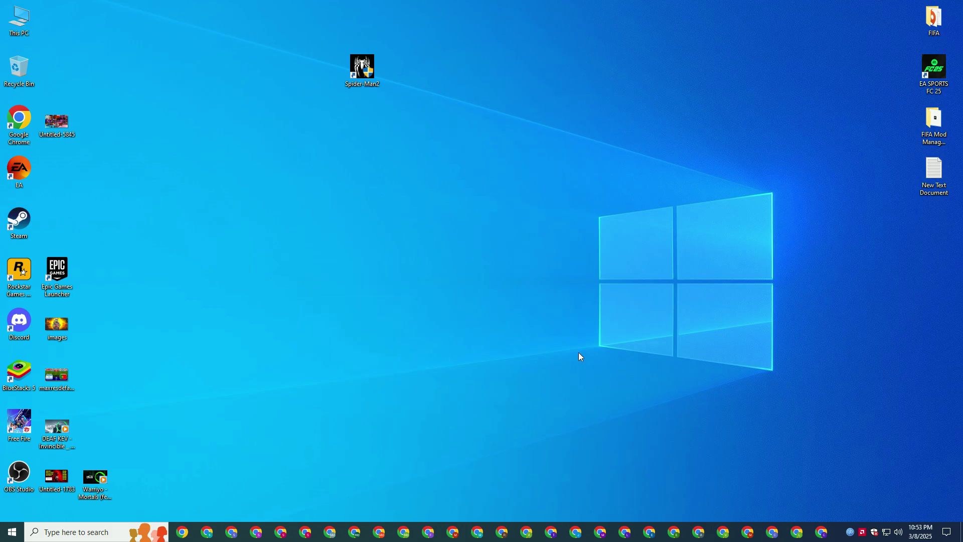
Make sure the Spider-Man2 shortcut is set to run as an administrator, apply its compatibility properties, and refresh the desktop.
right_click(362, 81)
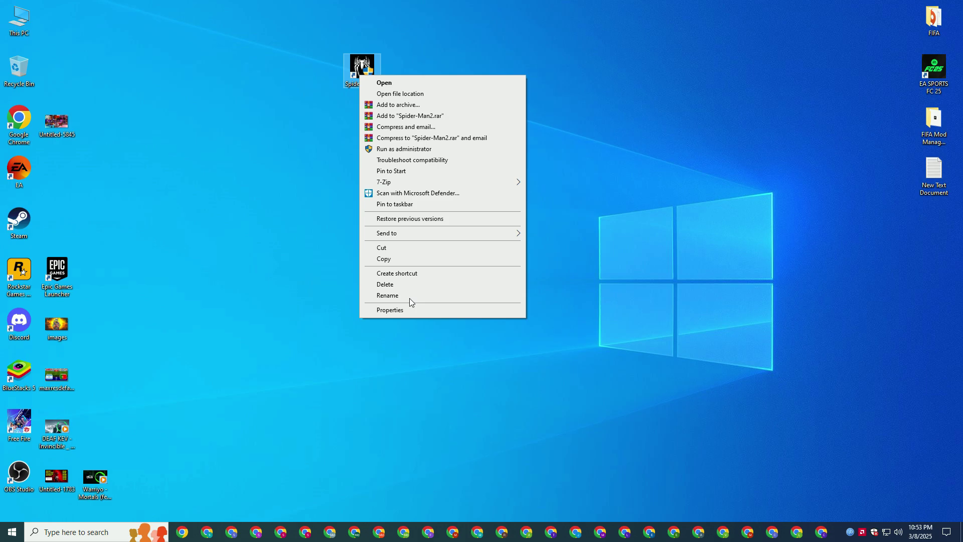
left_click(400, 309)
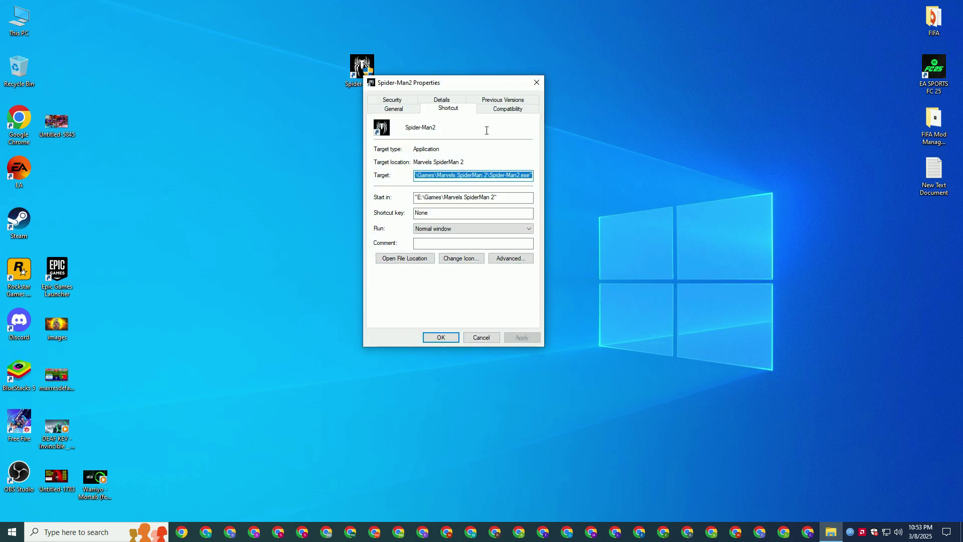
left_click(531, 116)
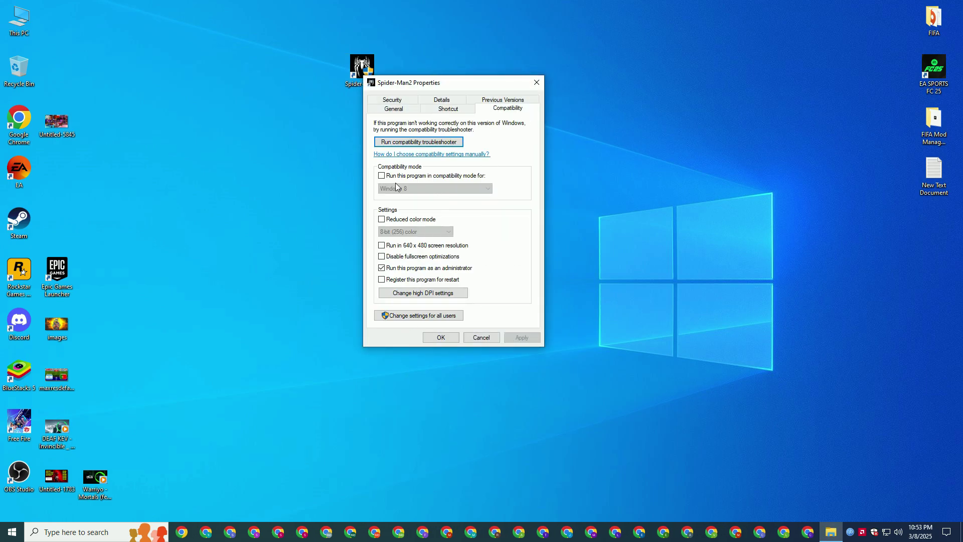
left_click(381, 268)
left_click(382, 268)
left_click(521, 337)
left_click(439, 337)
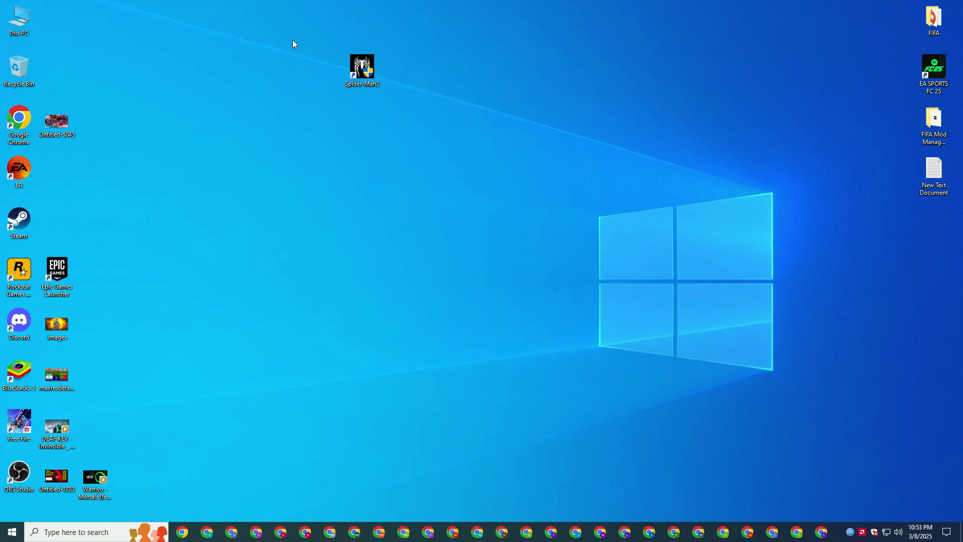
right_click(269, 115)
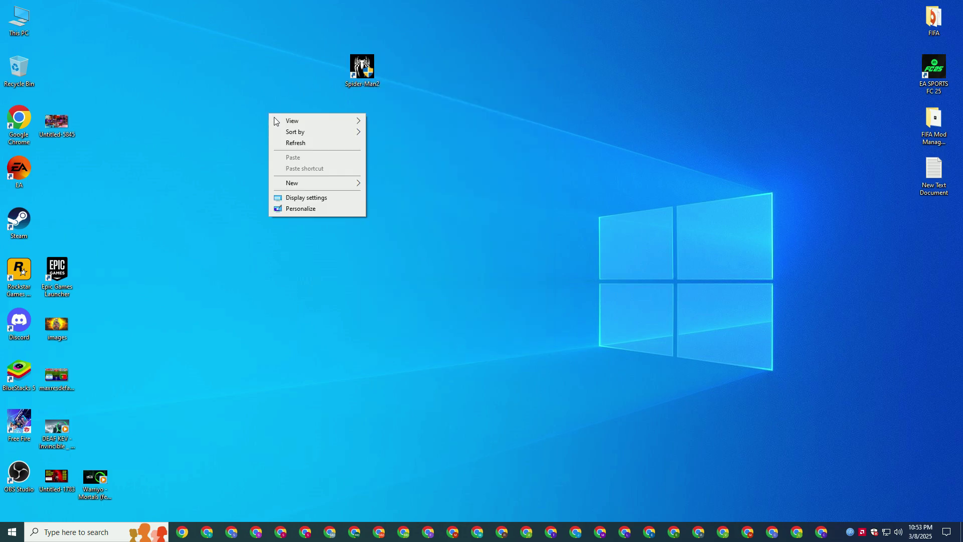
left_click(299, 145)
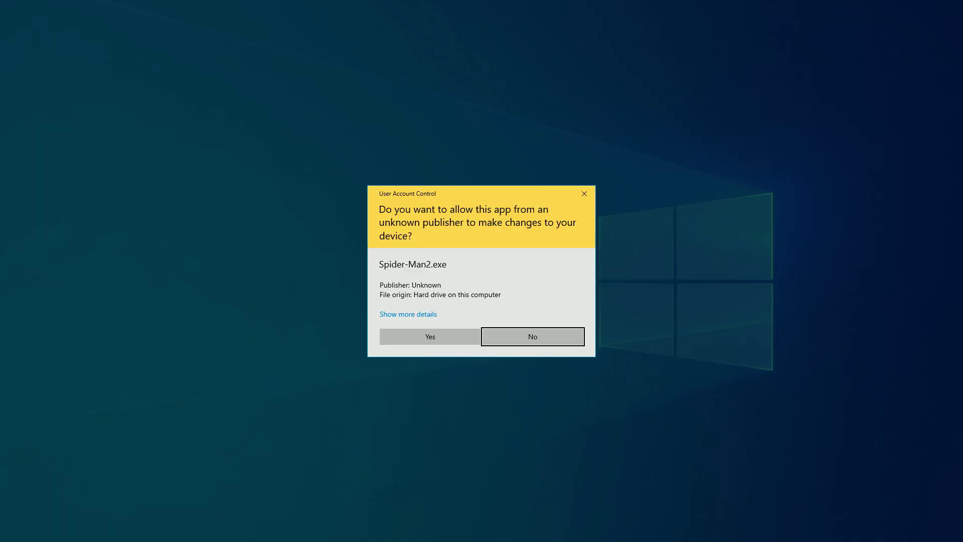
Launch Spider-Man2 with permission to make changes, dismiss the GPU driver warning, and open the launcher's settings.
left_click(460, 335)
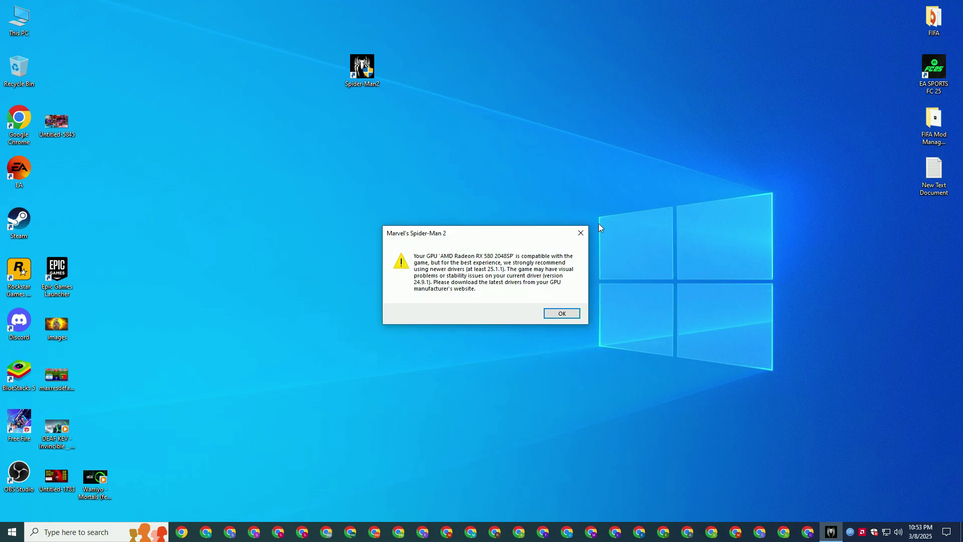
left_click(580, 234)
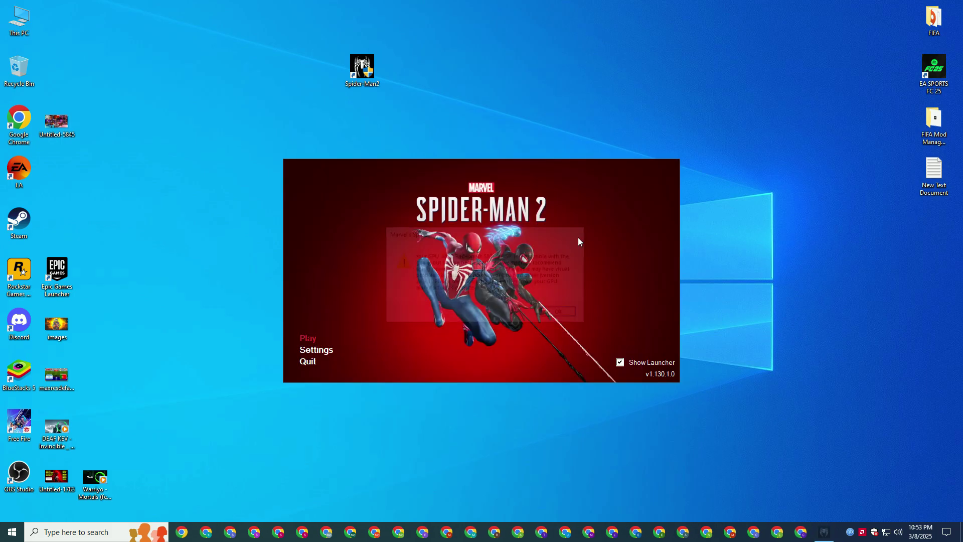
left_click(316, 353)
Set the display resolution to 1280 x 720, keep the aspect ratio on Auto, and switch the window mode to Windowed.
left_click(471, 204)
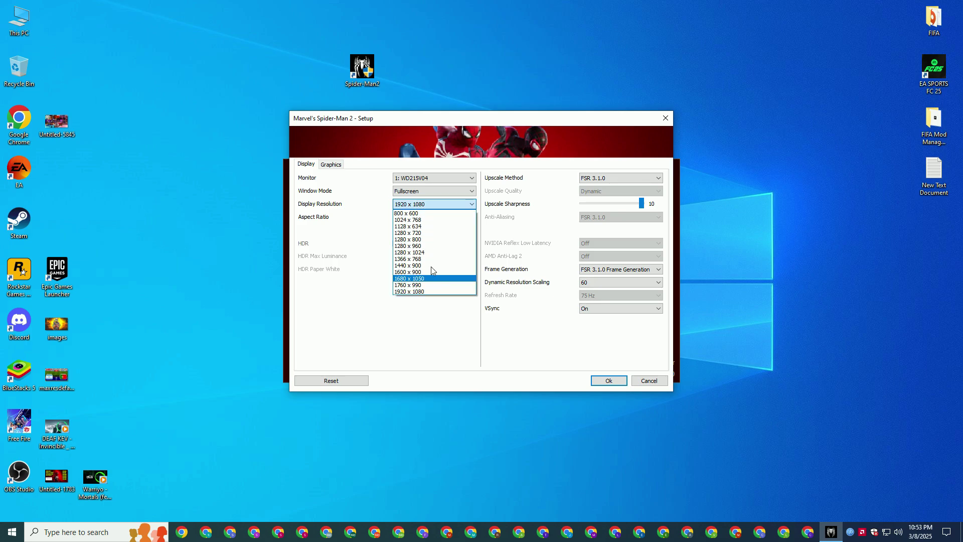
left_click(424, 233)
left_click(415, 219)
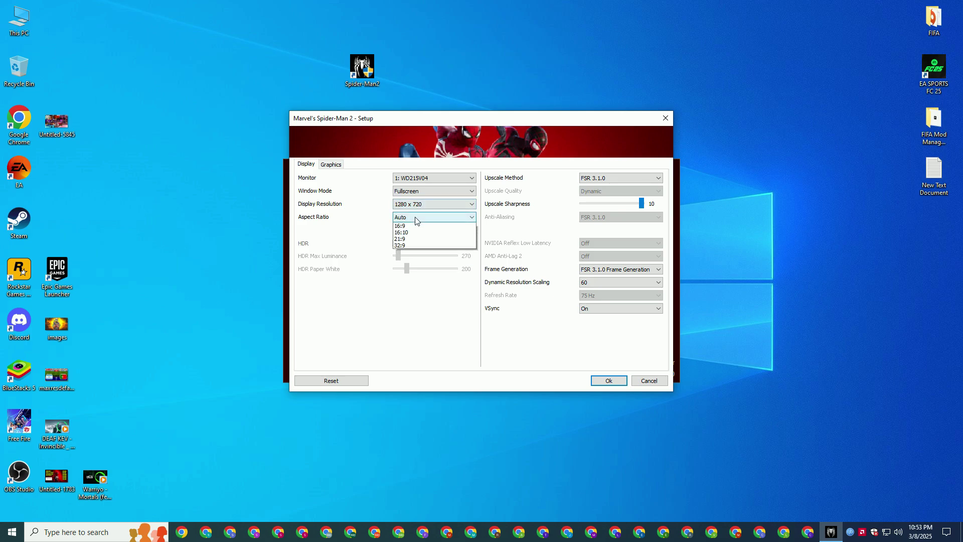
left_click(415, 220)
left_click(414, 192)
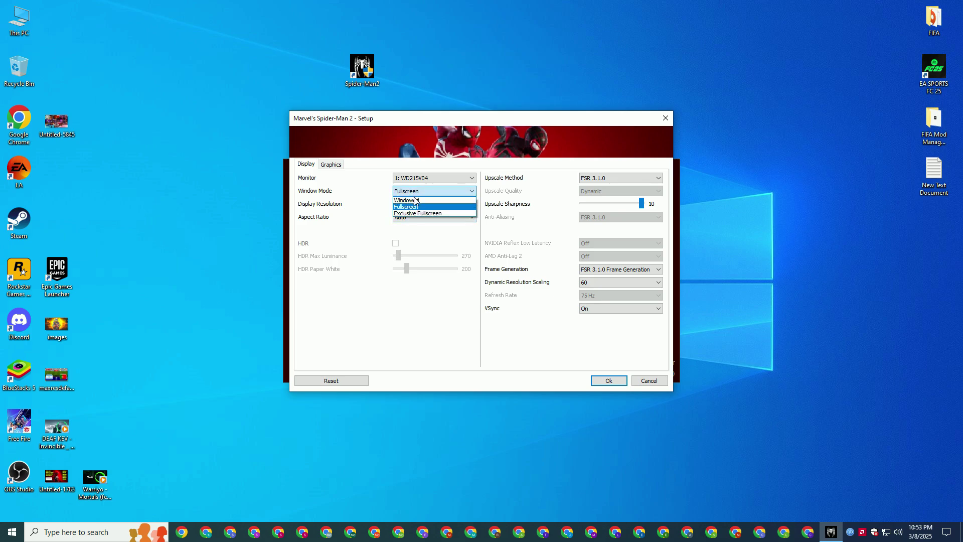
left_click(415, 200)
Keep FSR 3.1.0 as the upscale method and reduce the upscale sharpness to 0.
left_click(624, 178)
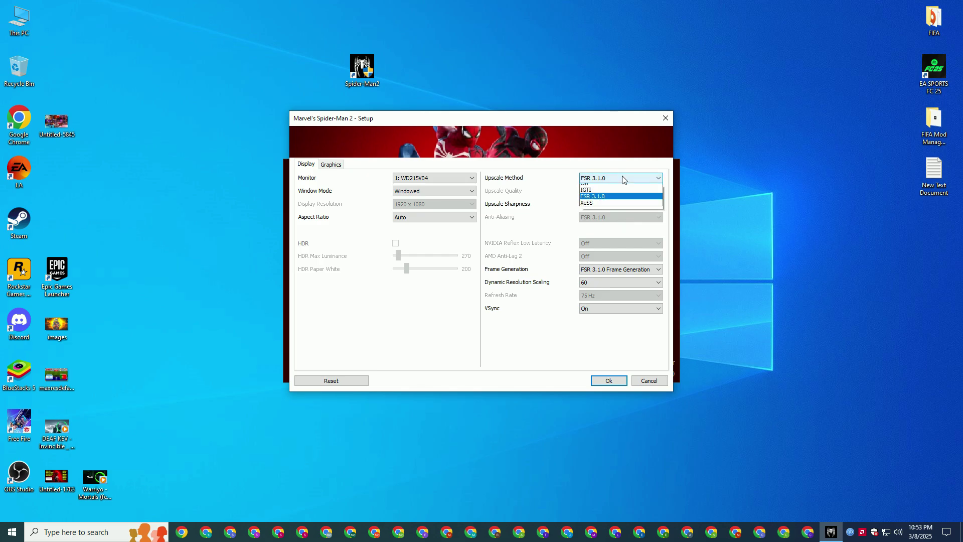
left_click(620, 192)
left_click_drag(642, 203, 570, 219)
Set dynamic resolution scaling to 30, keep FSR 3.1.0 Frame Generation, and turn VSync off.
left_click(612, 283)
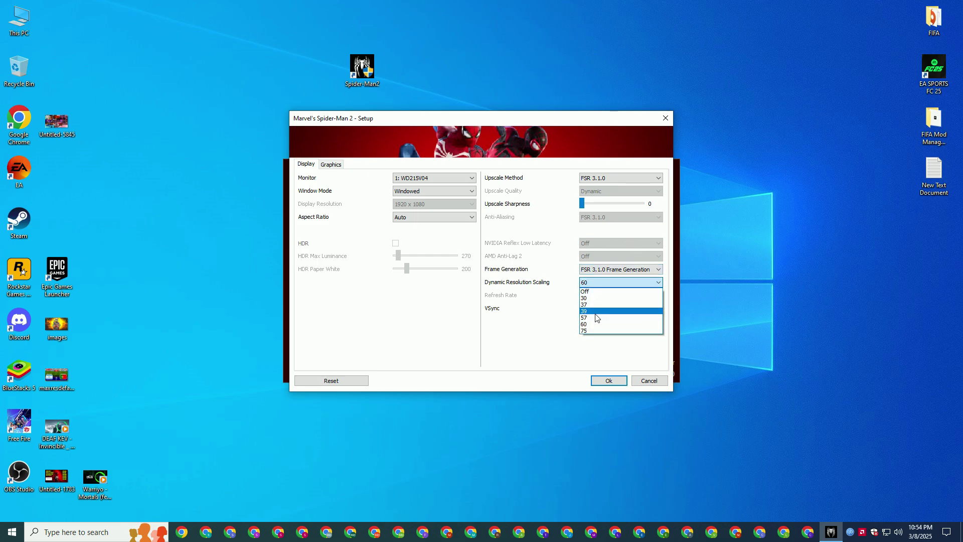
left_click(595, 299)
left_click(605, 272)
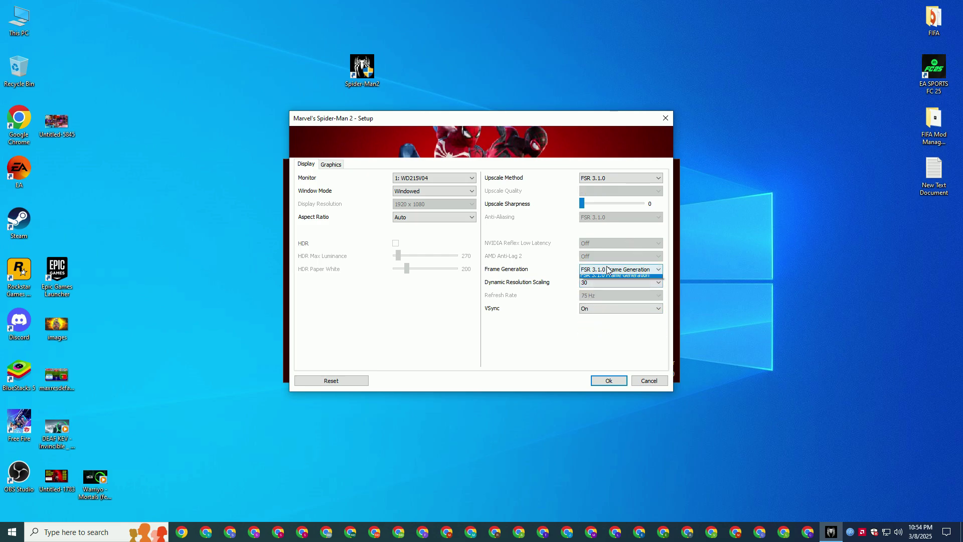
left_click(604, 286)
left_click(600, 312)
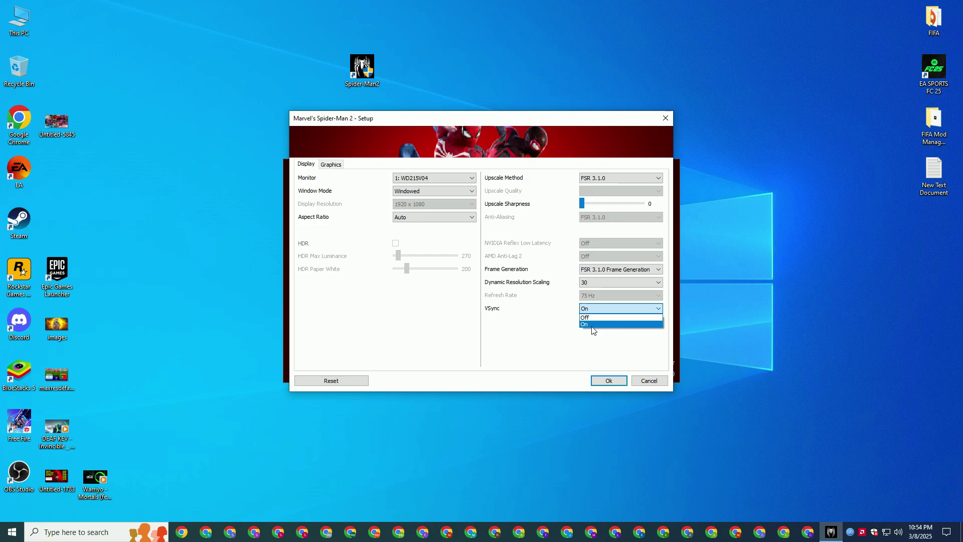
left_click(591, 319)
Set the game's graphics preset to Very Low.
left_click(330, 165)
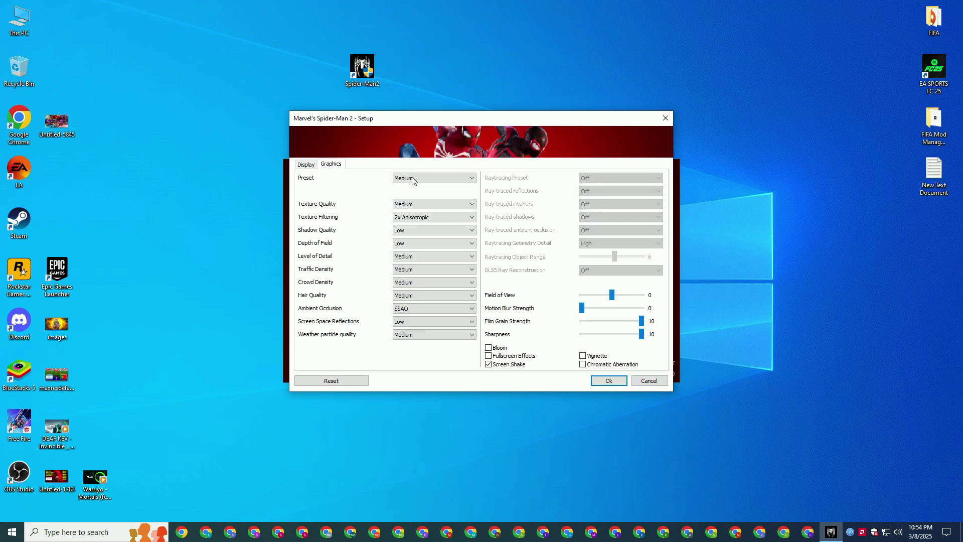
left_click(417, 179)
left_click(415, 188)
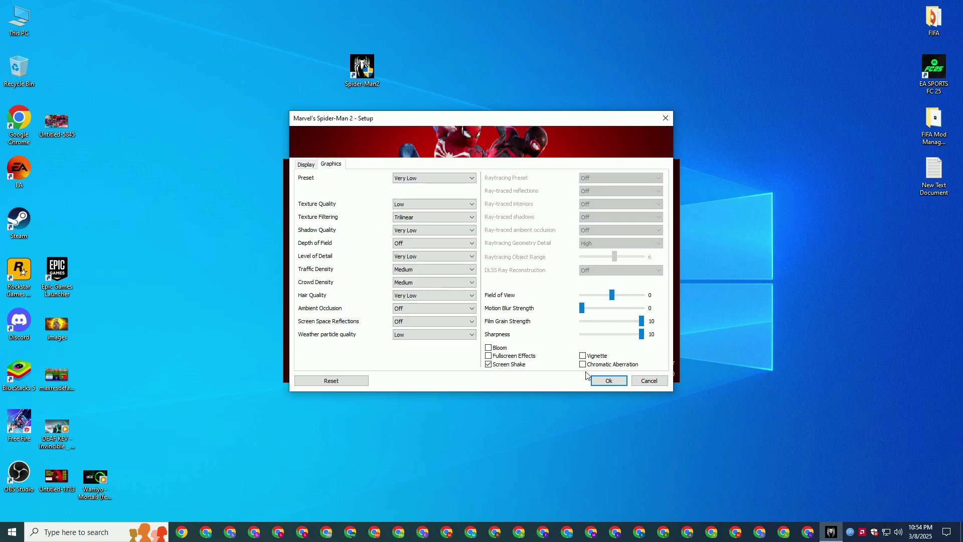
Return to the display settings, save the game setup, and start playing from the launcher.
left_click(305, 165)
left_click(609, 381)
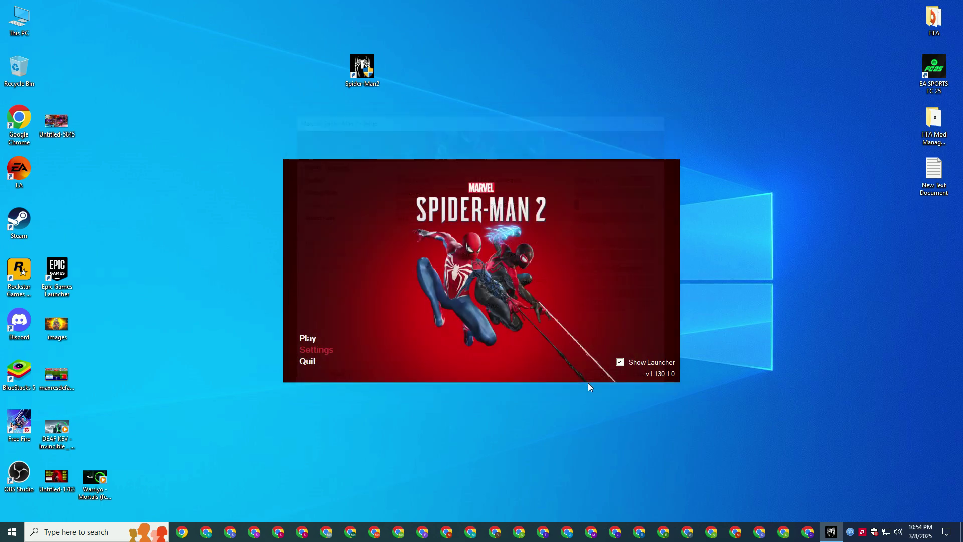
left_click(306, 339)
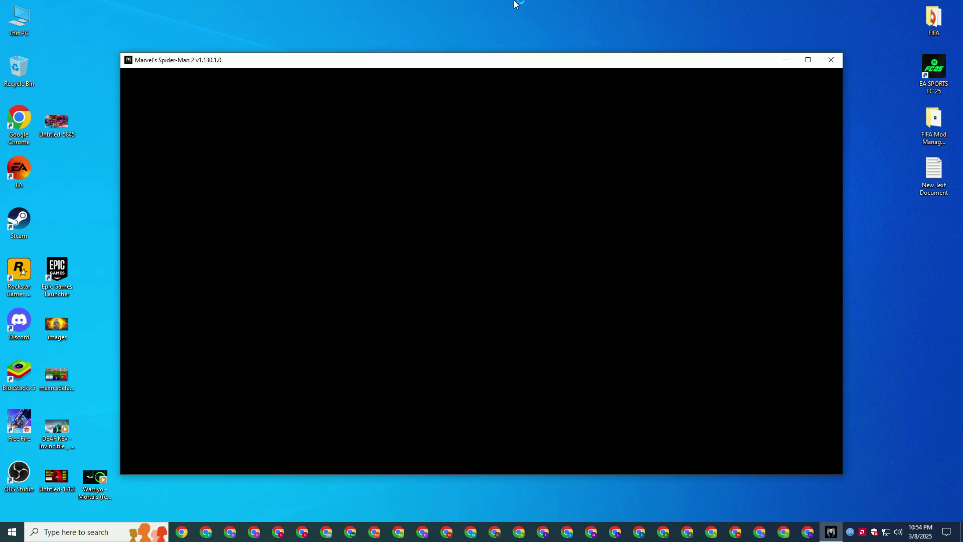